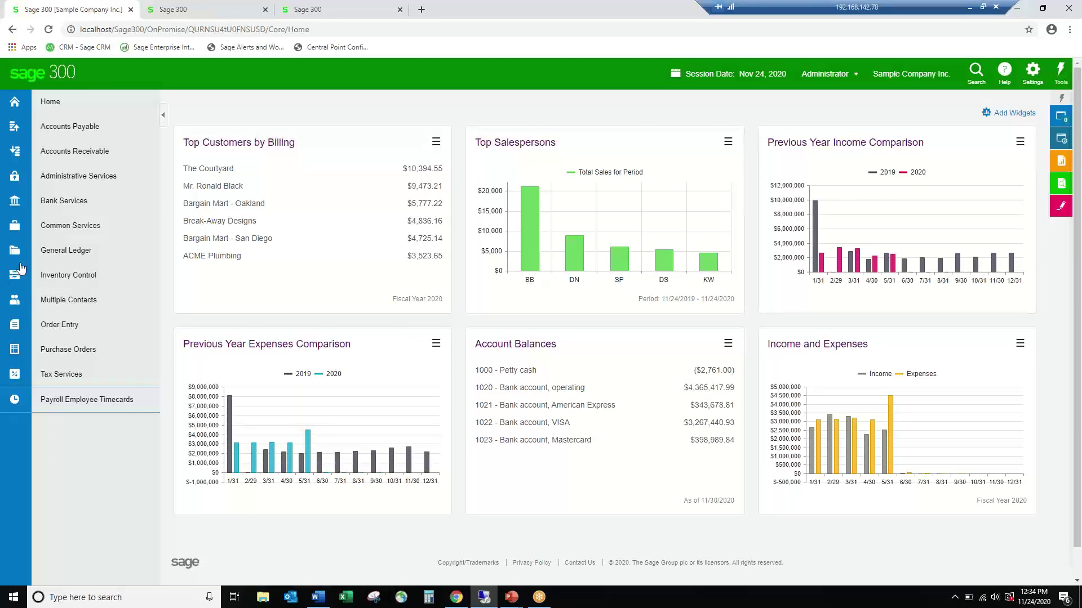
# Step: Open the Getting Started help and go to the Accounts Receivable topic on importing and exporting
pyautogui.click(127, 135)
pyautogui.click(1034, 72)
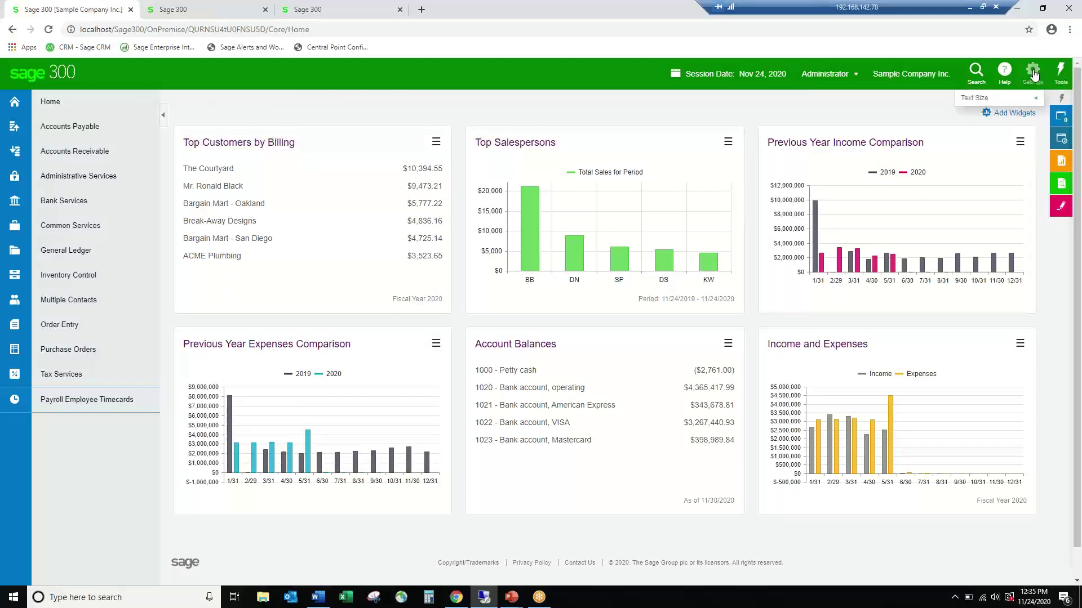
pyautogui.click(1003, 71)
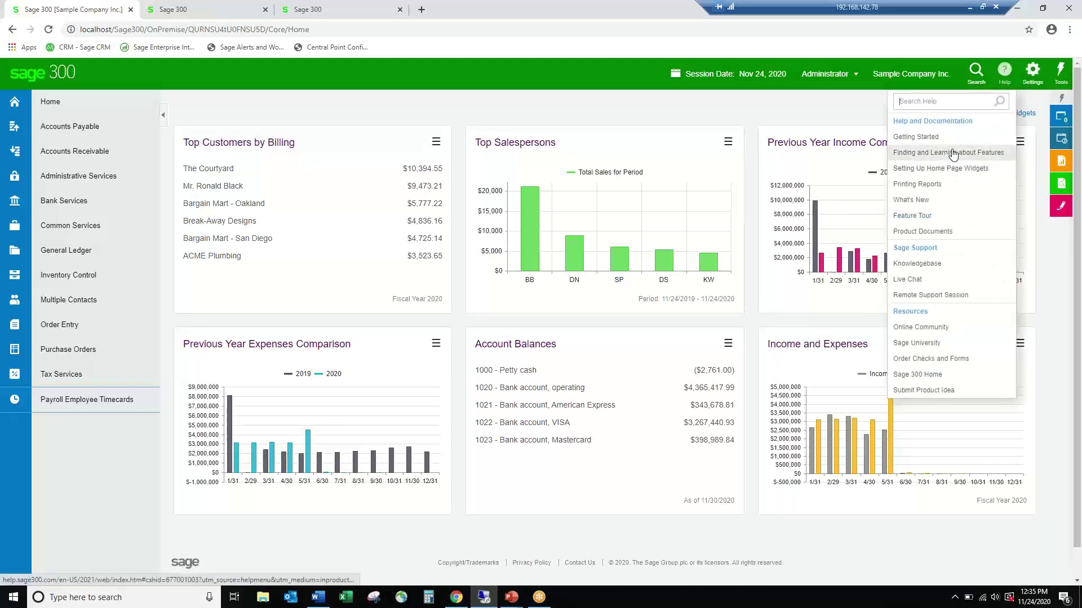
pyautogui.click(927, 139)
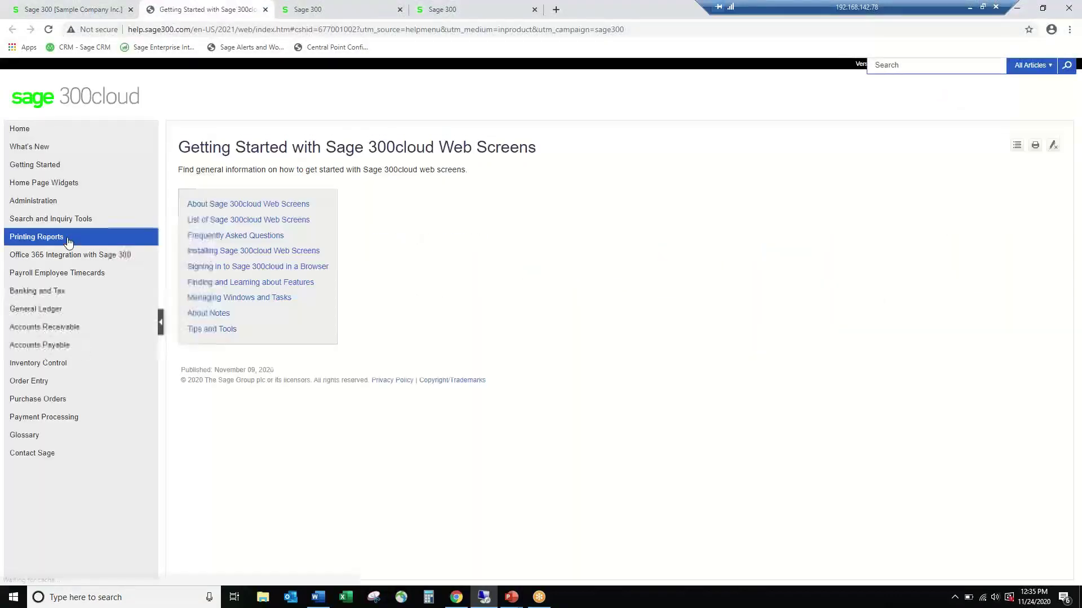
pyautogui.click(56, 328)
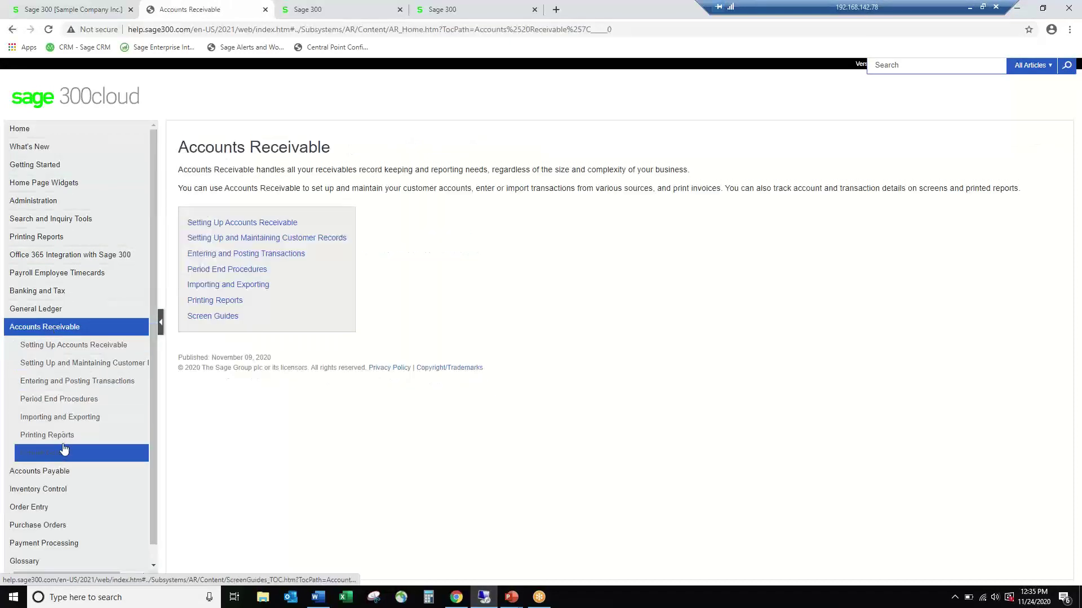
pyautogui.click(60, 416)
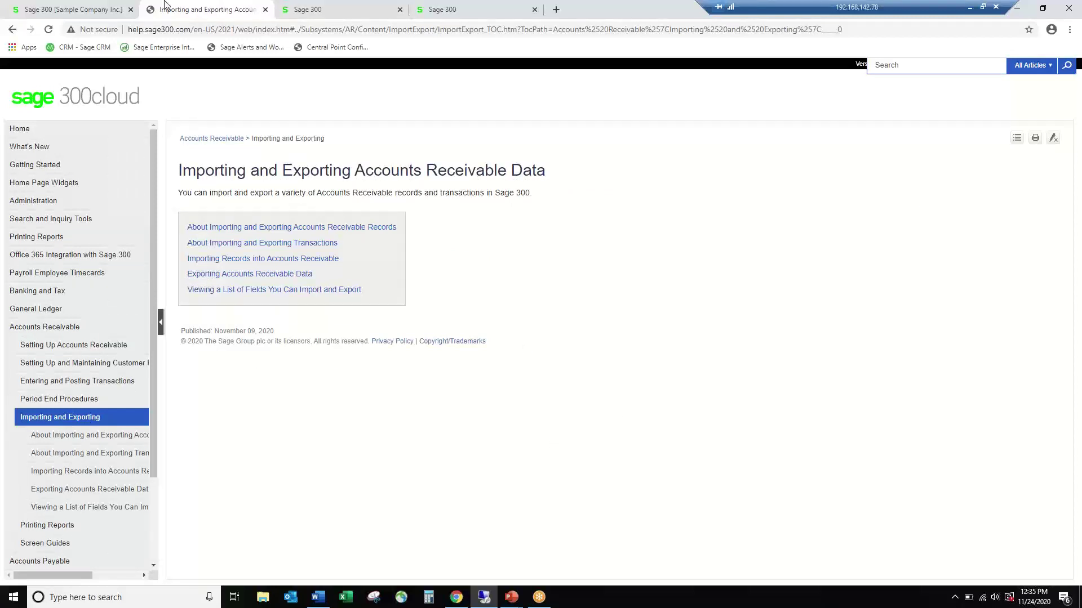
# Step: Return to the Sample Company Inc. home page and open Product Documents from the help resources
pyautogui.click(45, 12)
pyautogui.click(1009, 72)
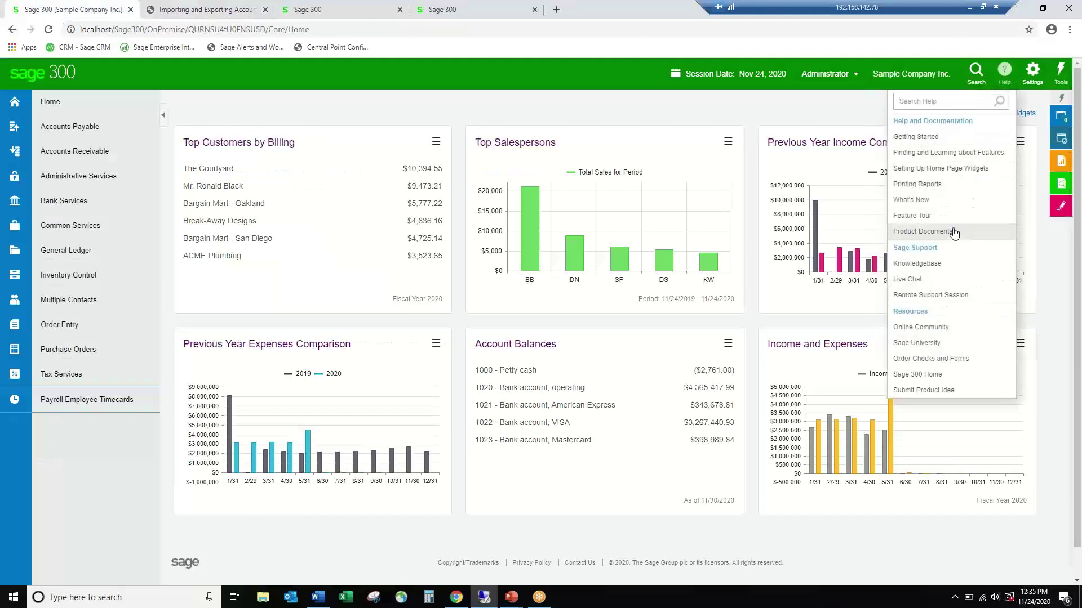
pyautogui.click(953, 233)
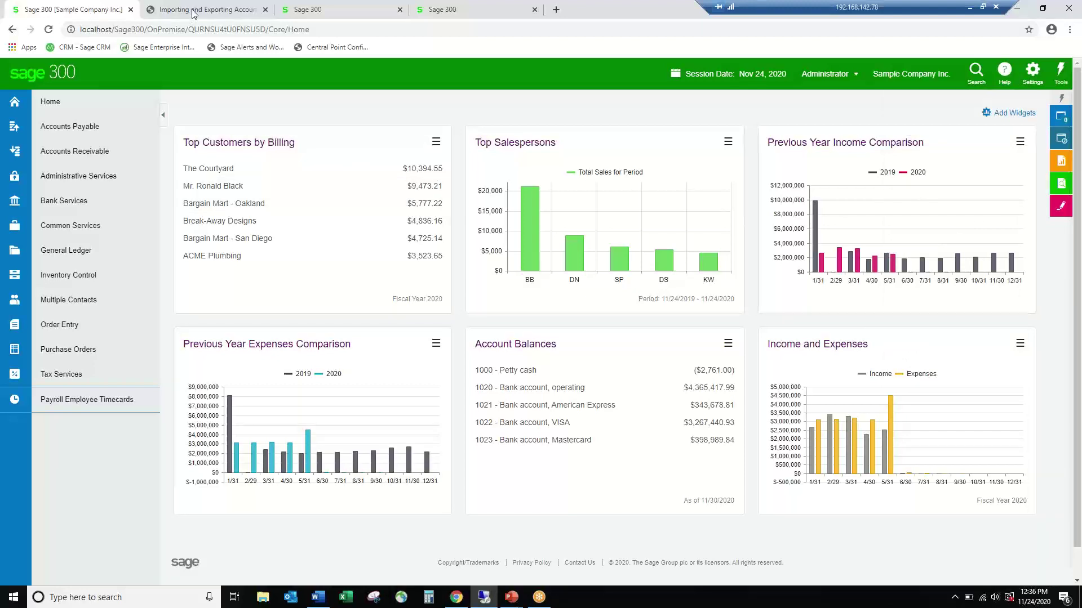
pyautogui.click(1003, 76)
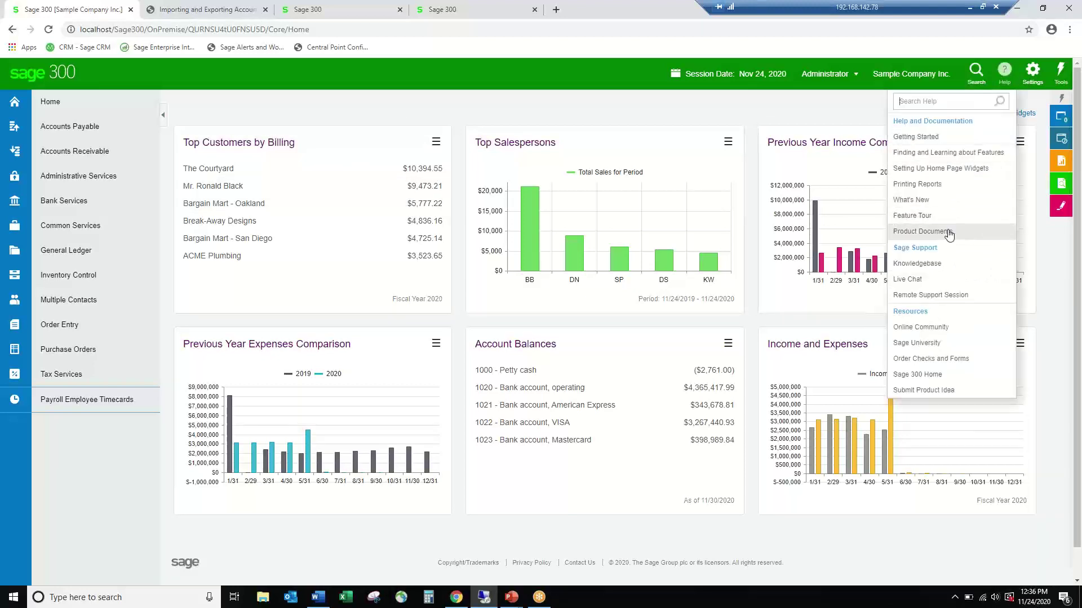
pyautogui.click(950, 234)
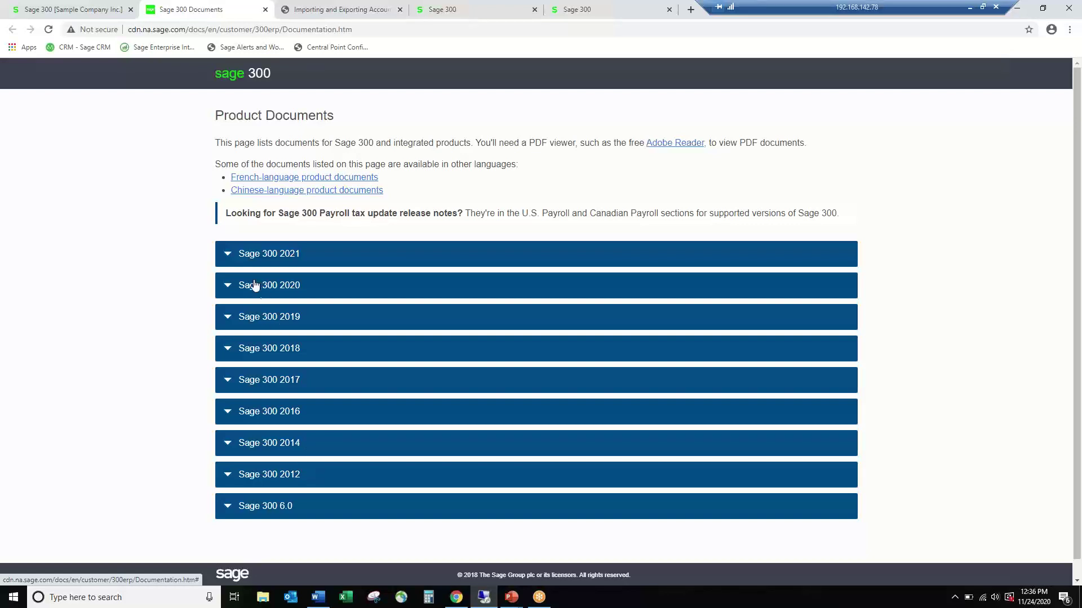
# Step: Expand the Sage 300 2021 section to view its document categories and collapse it again
pyautogui.click(226, 257)
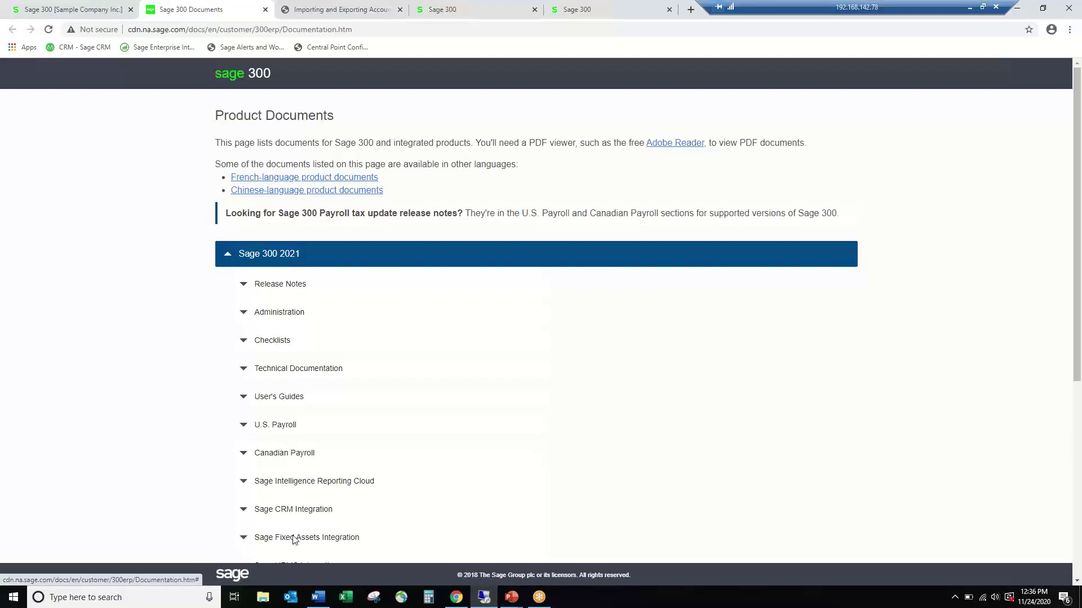
pyautogui.scroll(-1, 337, 454)
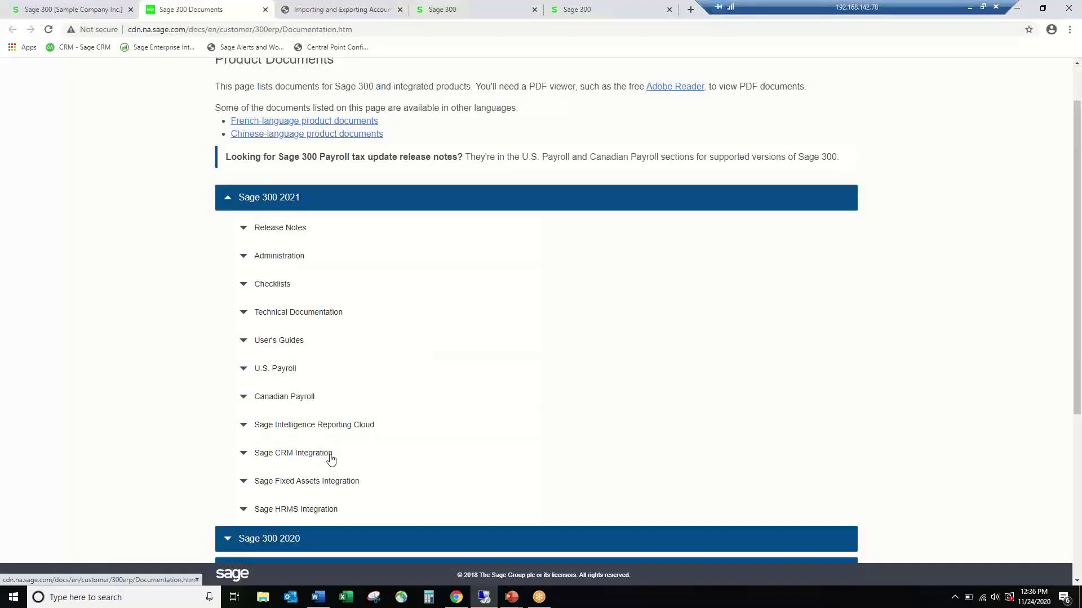
pyautogui.click(228, 199)
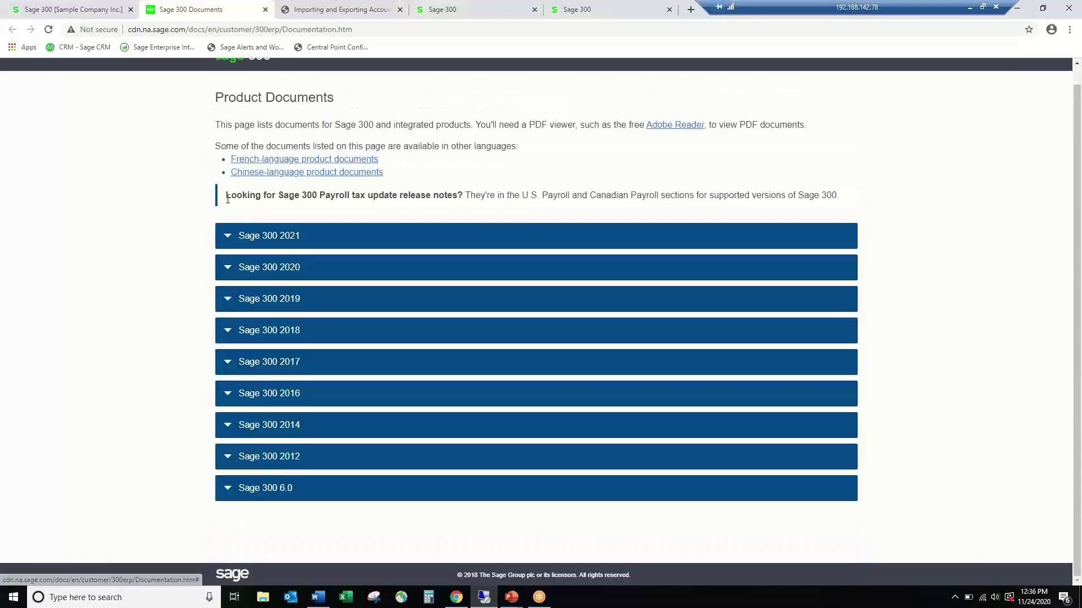
# Step: Return to the Sample Company Inc. session and open the A/P Invoice Entry screen
pyautogui.click(87, 11)
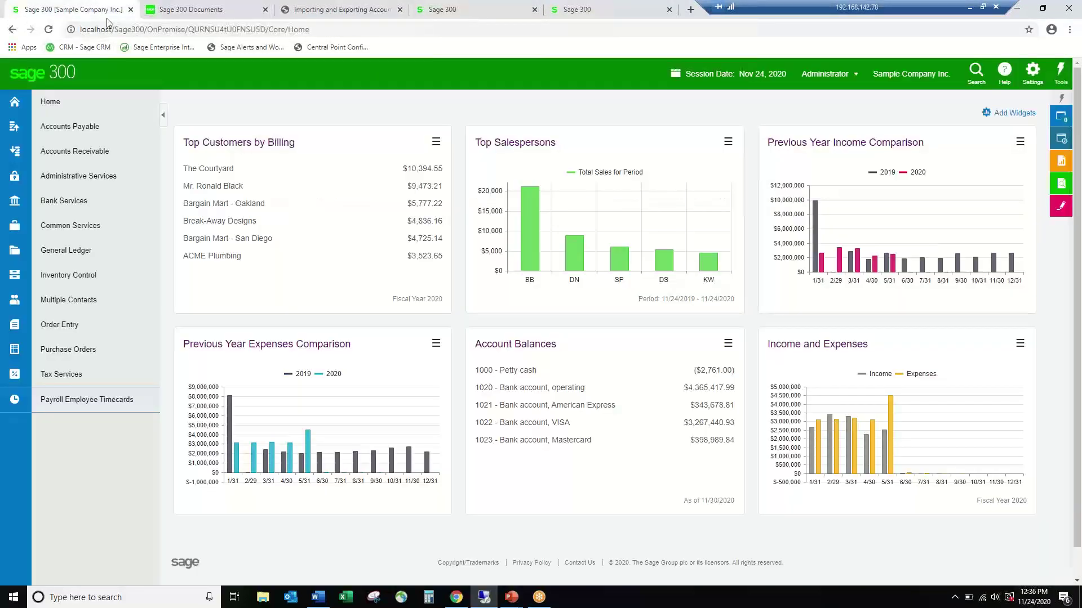
pyautogui.click(78, 129)
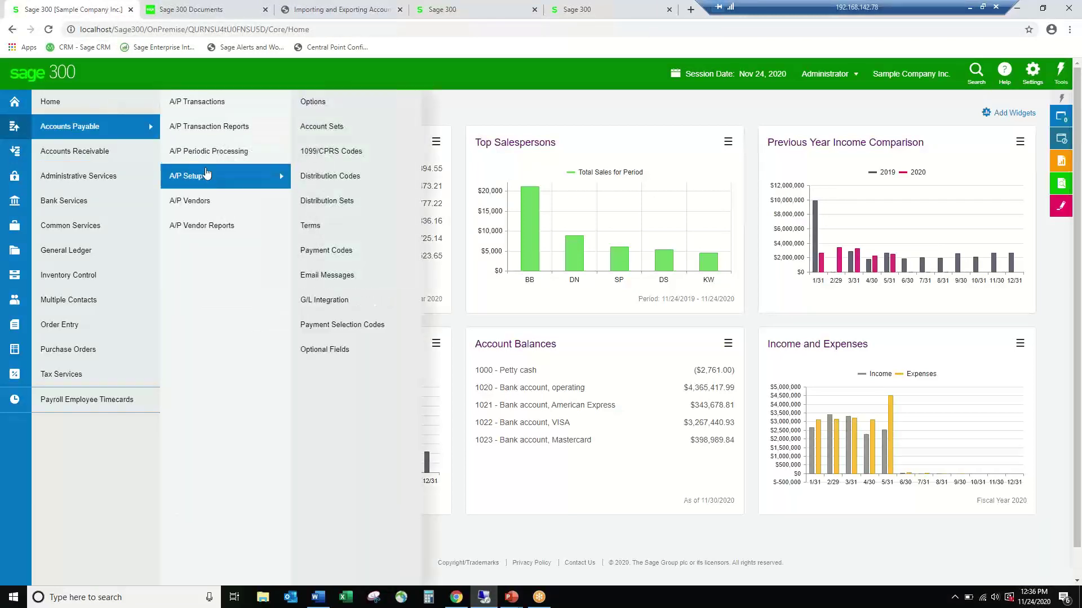
pyautogui.moveTo(207, 102)
pyautogui.click(341, 124)
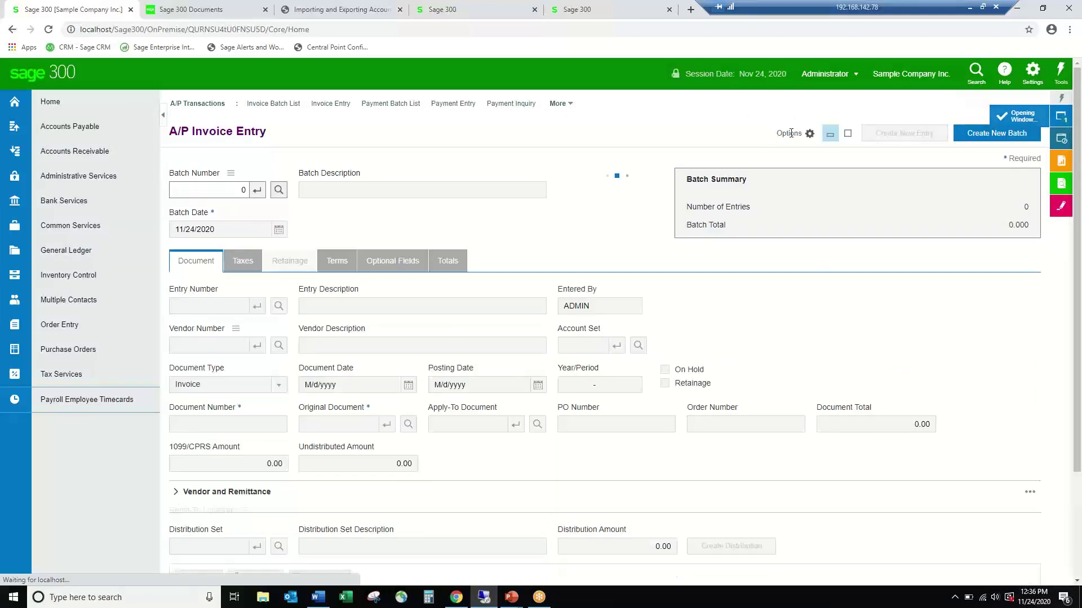
# Step: Set the text size of the A/P Invoice Entry screen to Small
pyautogui.click(784, 134)
pyautogui.moveTo(747, 205)
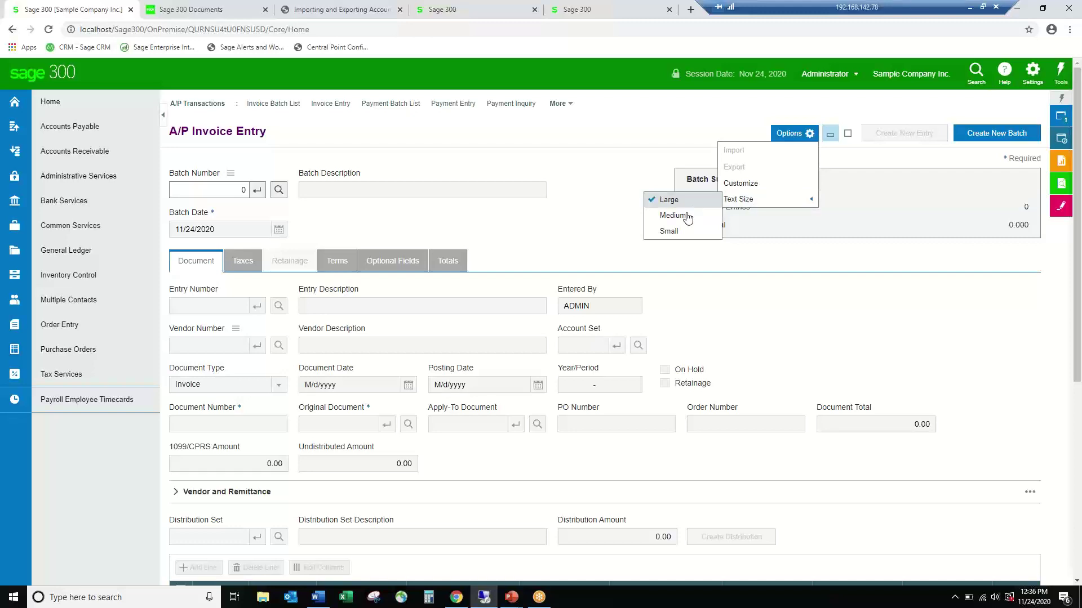
pyautogui.click(669, 231)
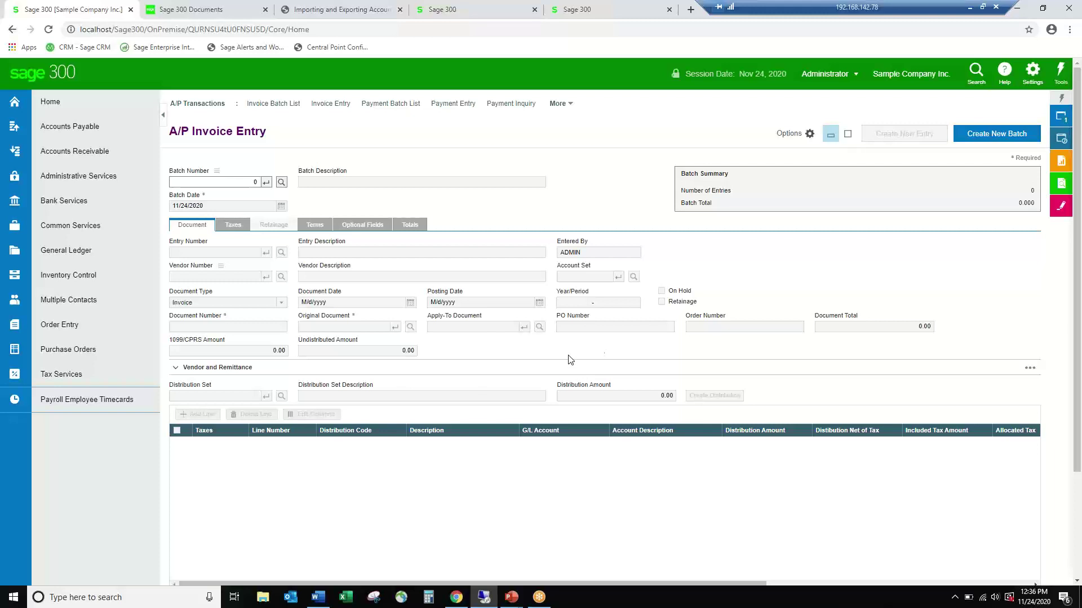
# Step: Set the text size back to Large and look over the A/P Invoice Entry screen
pyautogui.click(790, 134)
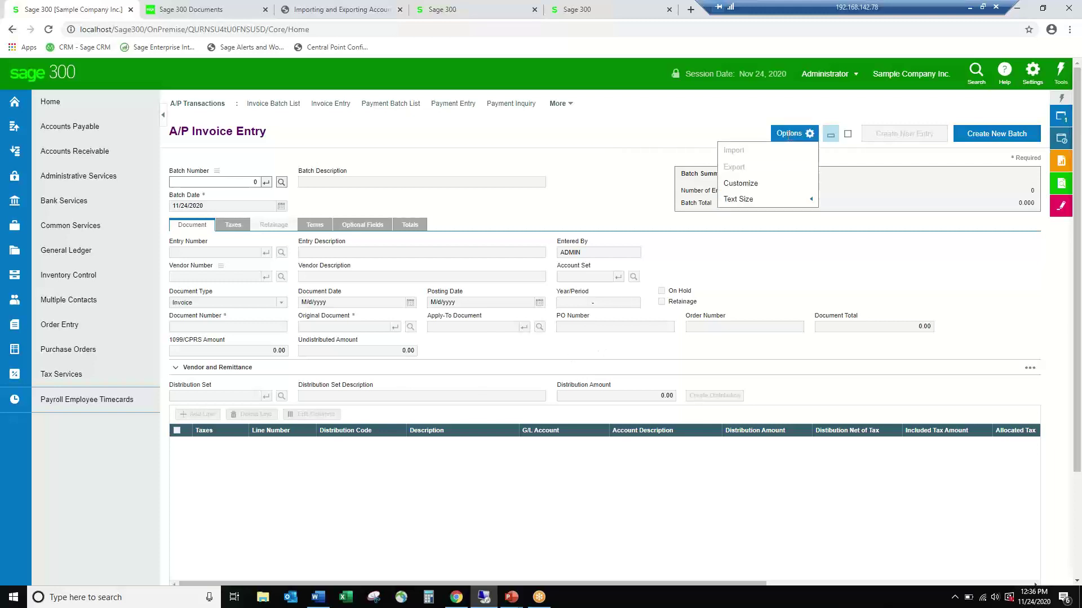
pyautogui.click(669, 200)
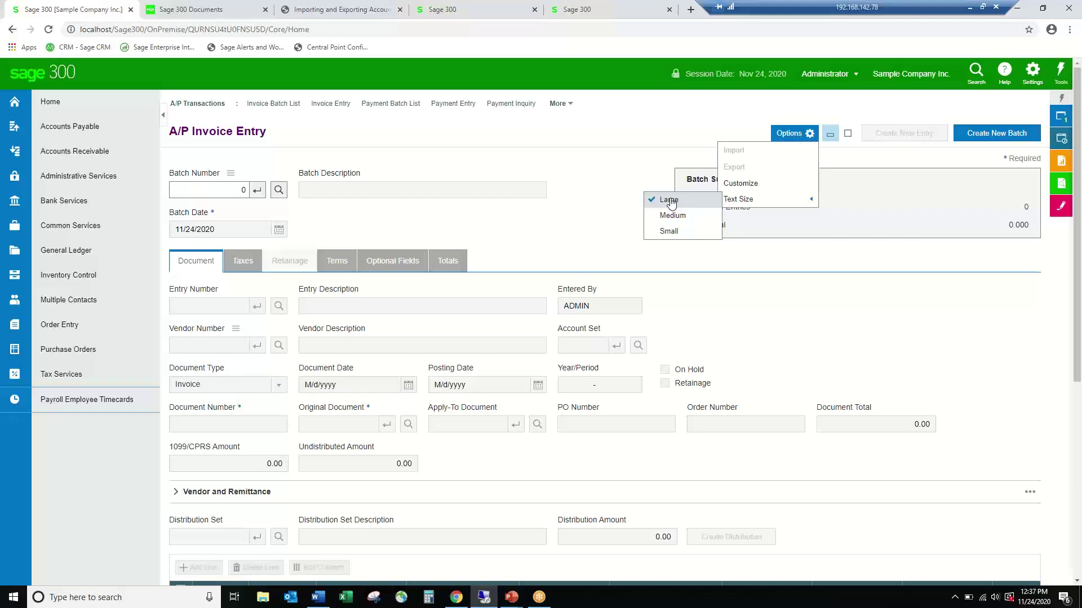
pyautogui.click(670, 202)
pyautogui.scroll(-2, 645, 314)
pyautogui.scroll(2, 645, 314)
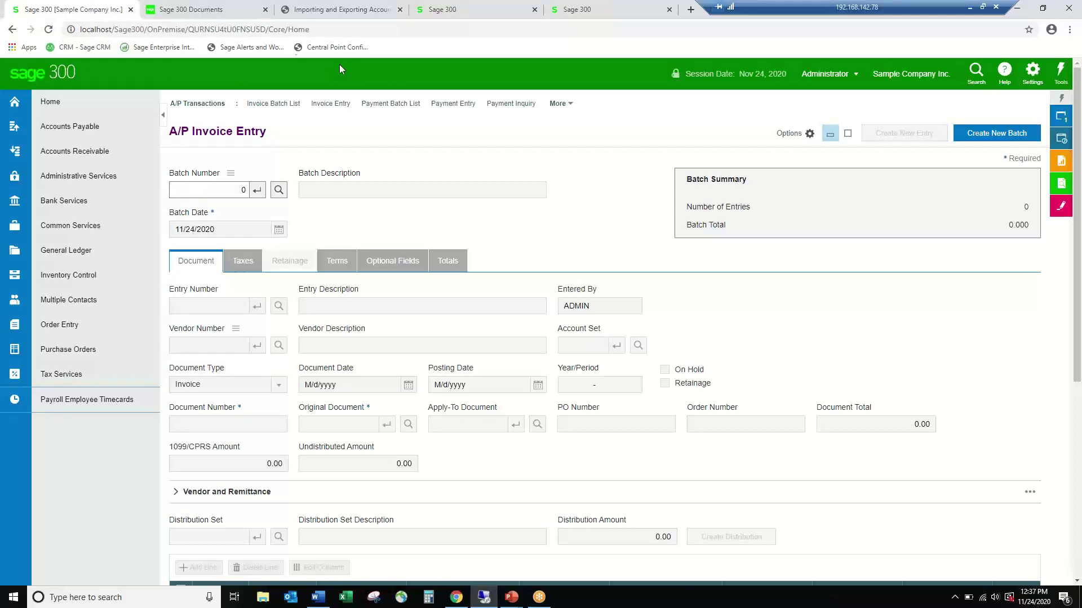
# Step: Sign in to Sample Company Limited from the Sage 300 sign-in page already open in the browser
pyautogui.click(229, 9)
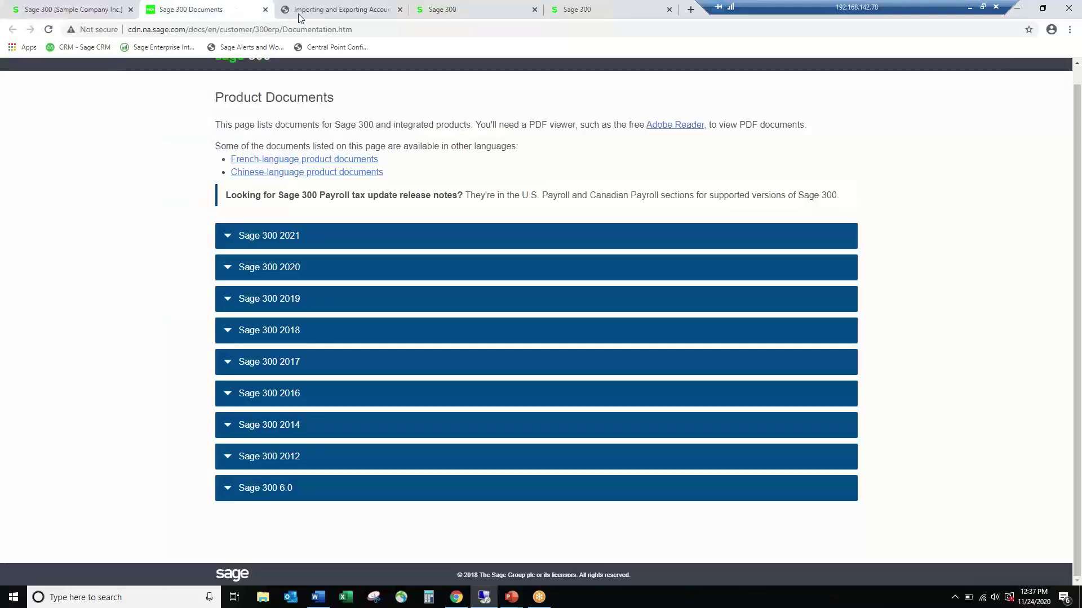
pyautogui.click(1042, 8)
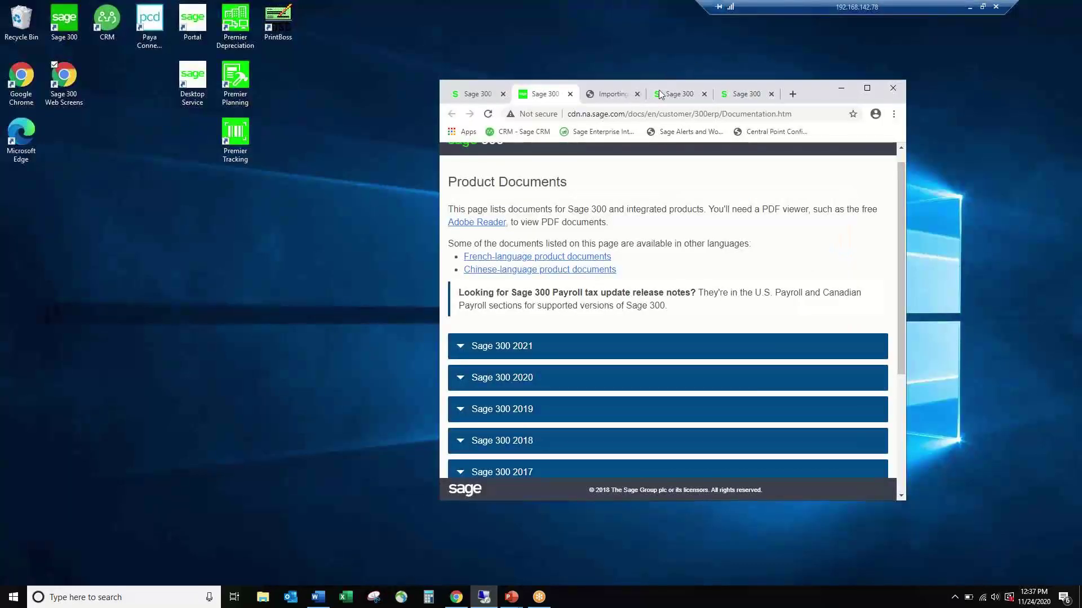
pyautogui.click(676, 95)
pyautogui.click(865, 92)
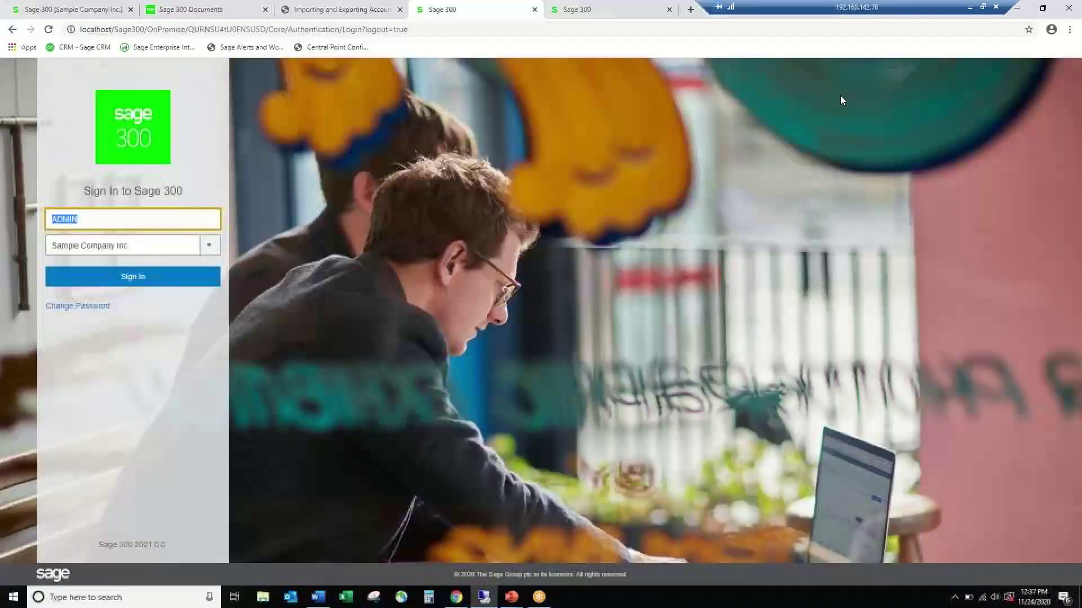
pyautogui.click(138, 247)
pyautogui.click(121, 283)
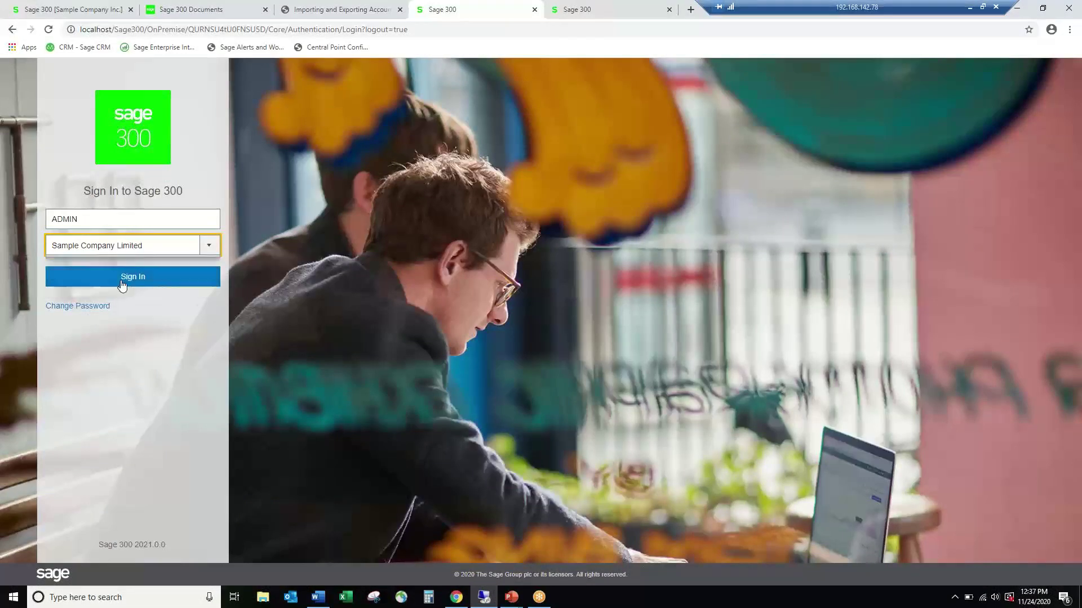
pyautogui.click(125, 280)
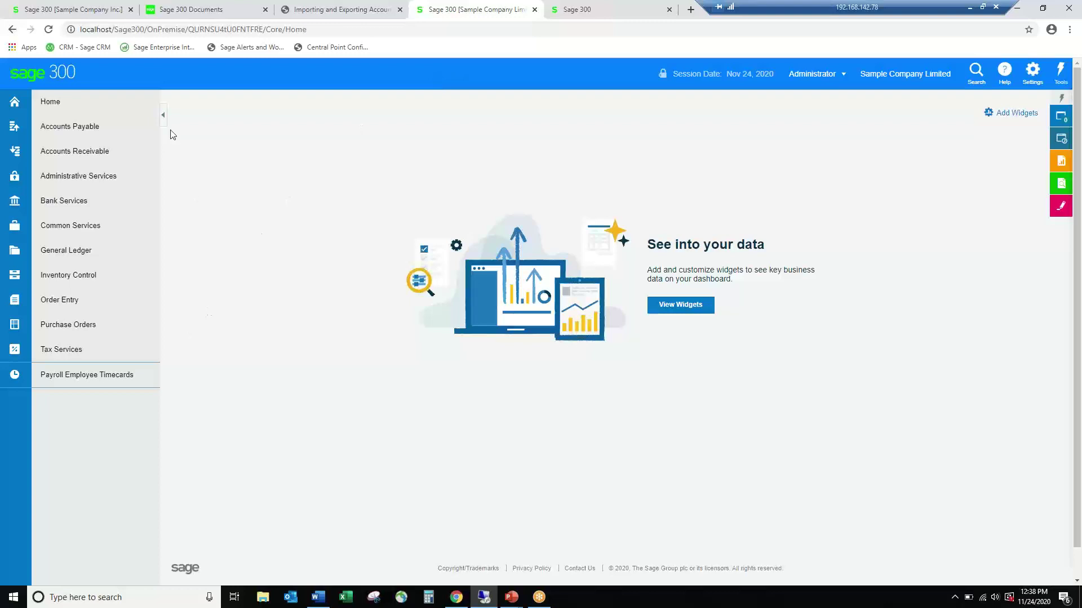
# Step: Switch back to the Sample Company Inc. session, open Payroll Employee Timecards and view its help topics
pyautogui.click(74, 6)
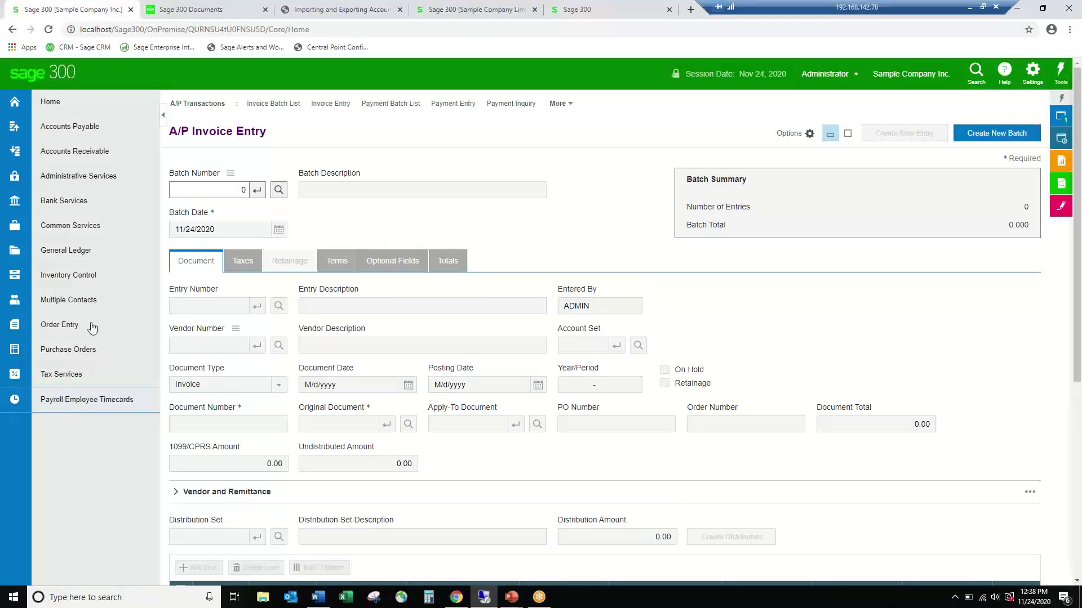
pyautogui.click(83, 401)
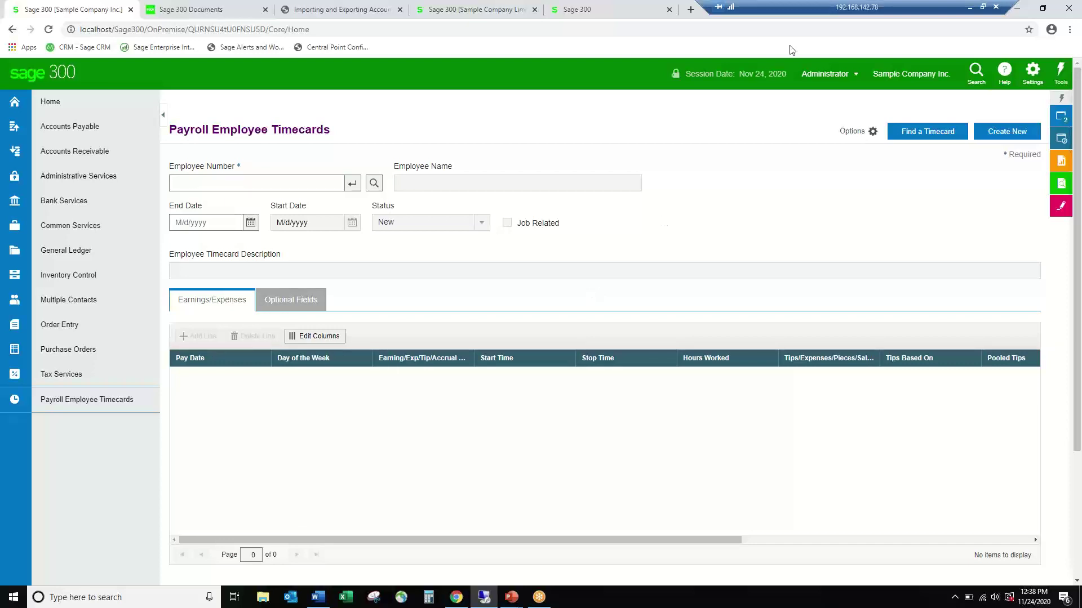
pyautogui.click(1007, 72)
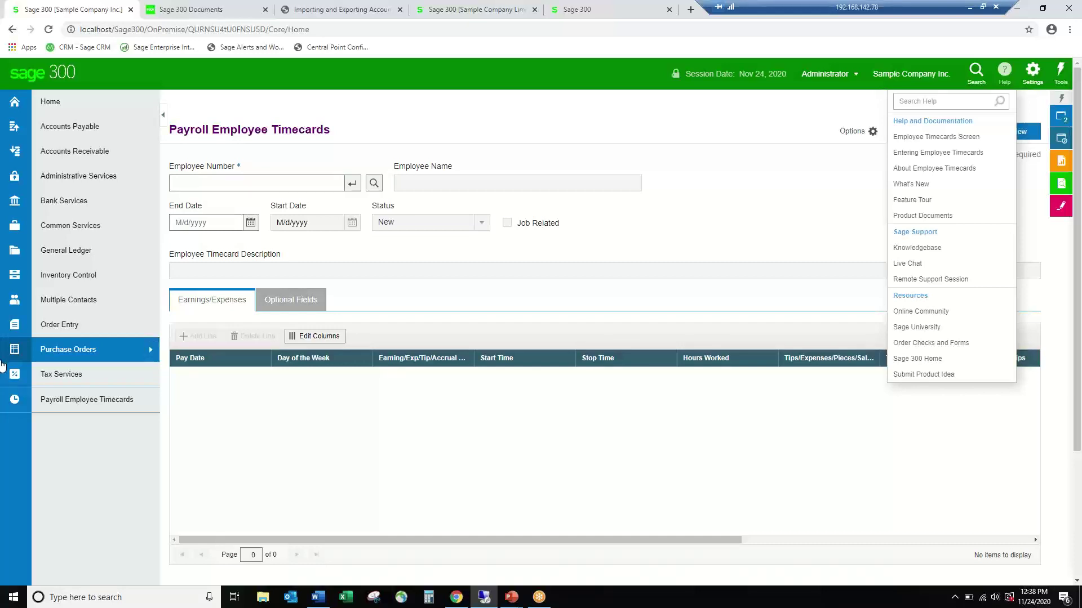
pyautogui.click(109, 303)
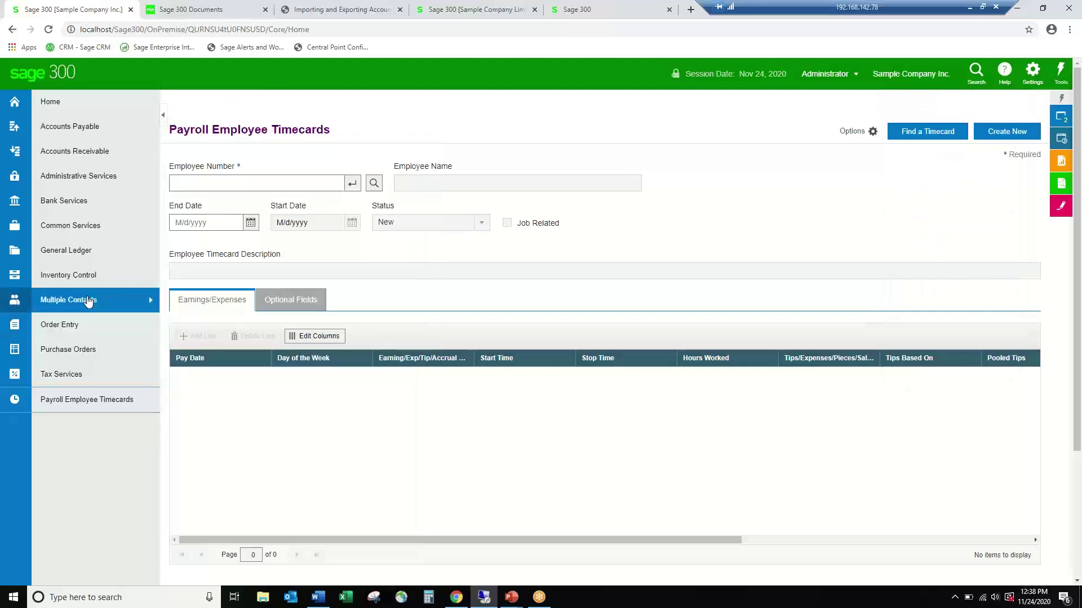
pyautogui.click(104, 303)
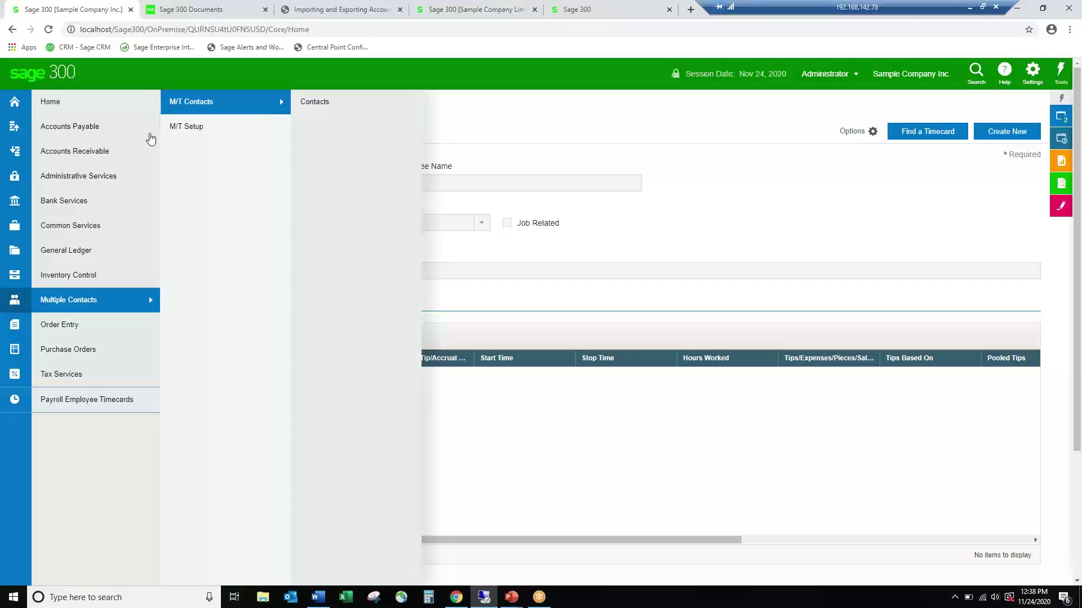
# Step: Open the A/R Customers screen and load the customer in group RTL through the customer number finder
pyautogui.click(72, 153)
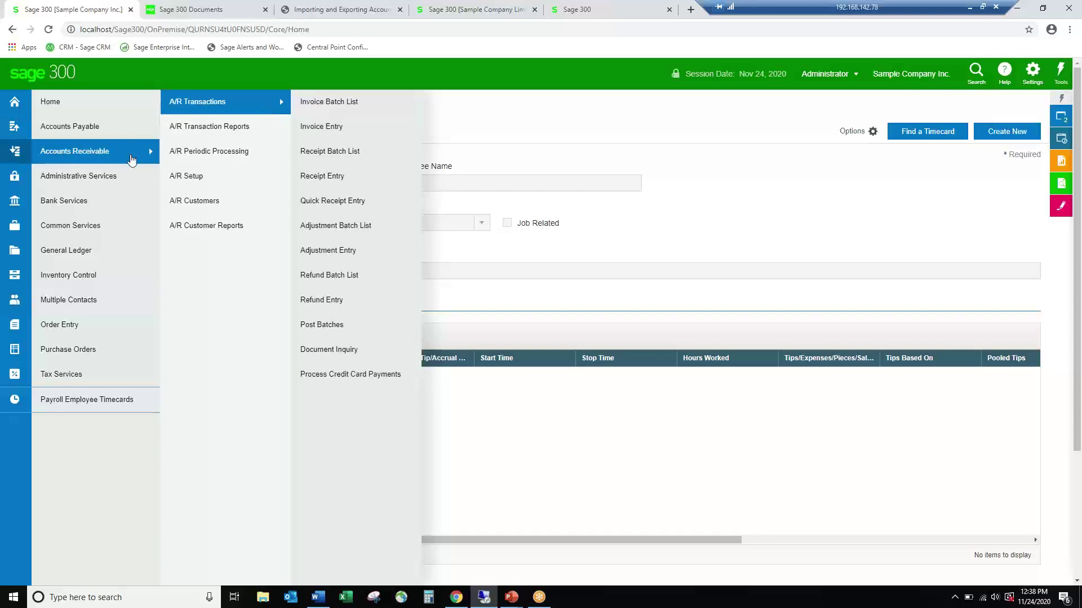
pyautogui.moveTo(201, 202)
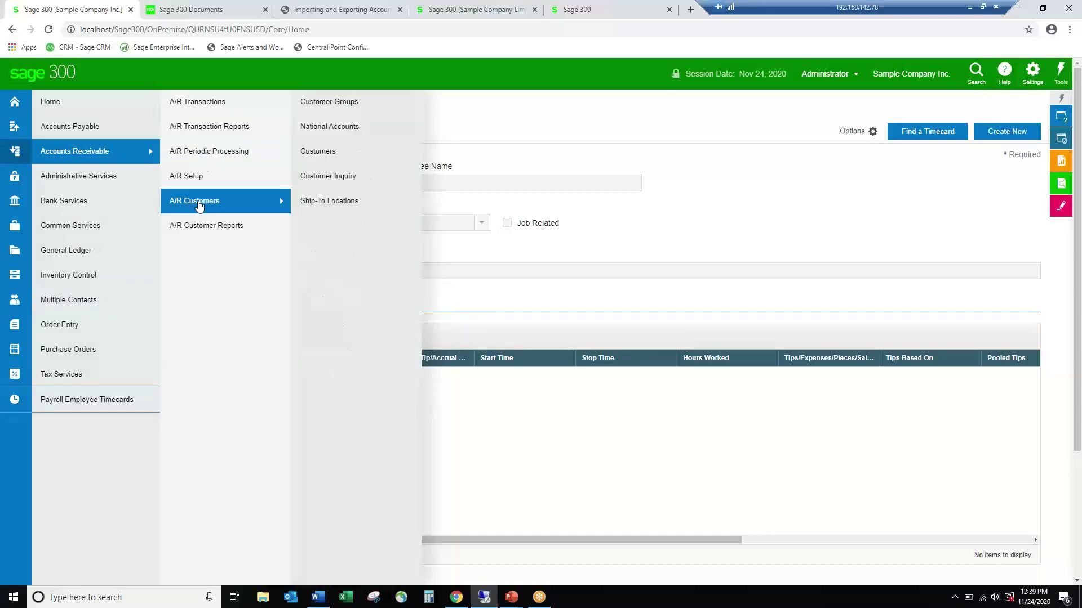
pyautogui.click(336, 155)
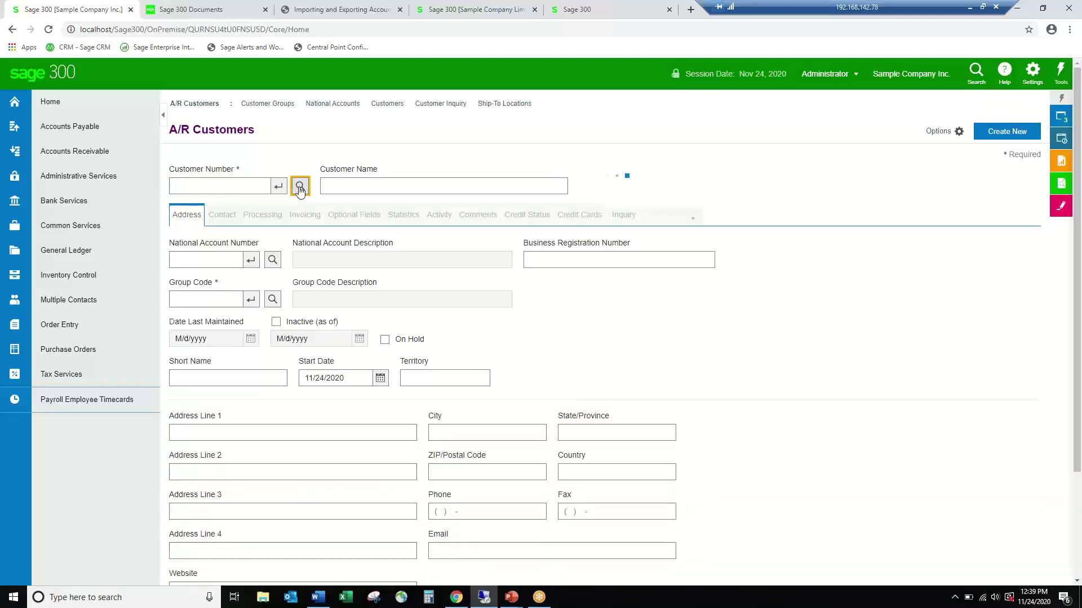
pyautogui.click(299, 188)
pyautogui.click(476, 298)
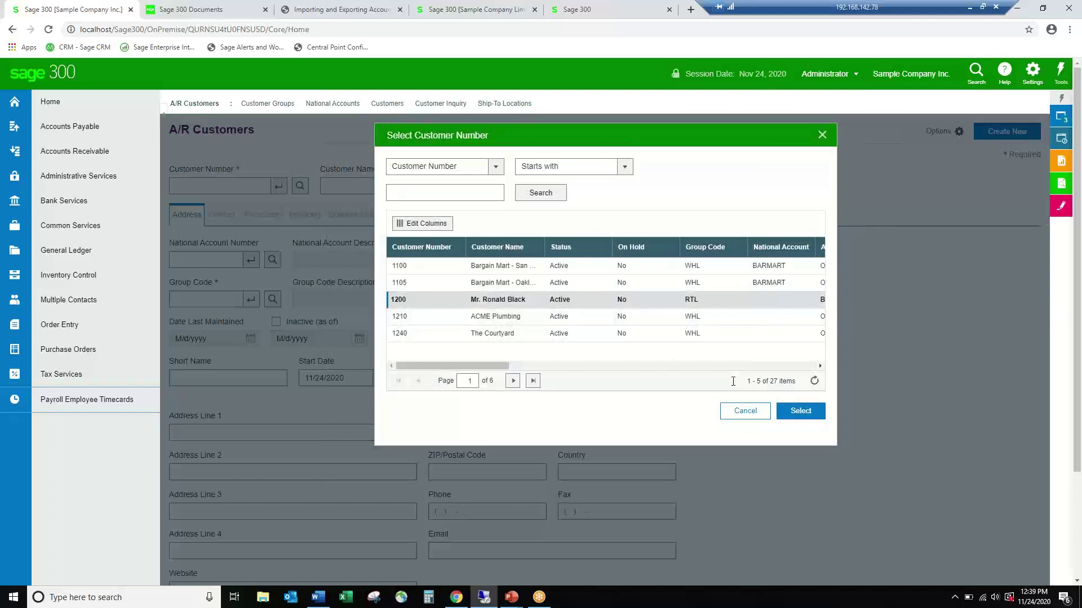
pyautogui.click(799, 410)
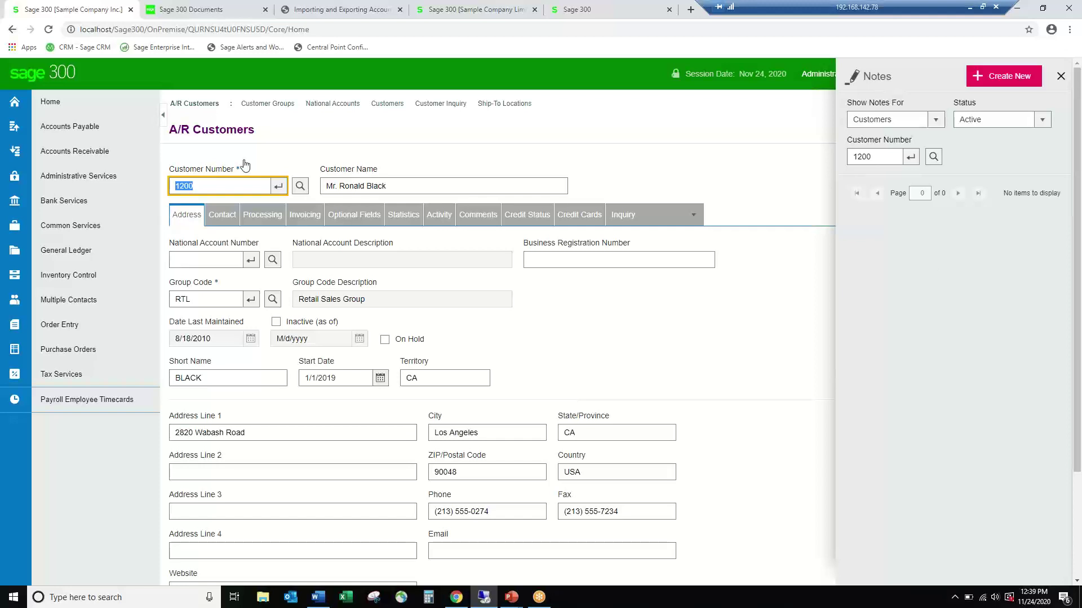
# Step: Show the loaded customer's contact details and add a blank line to the contact list
pyautogui.click(222, 215)
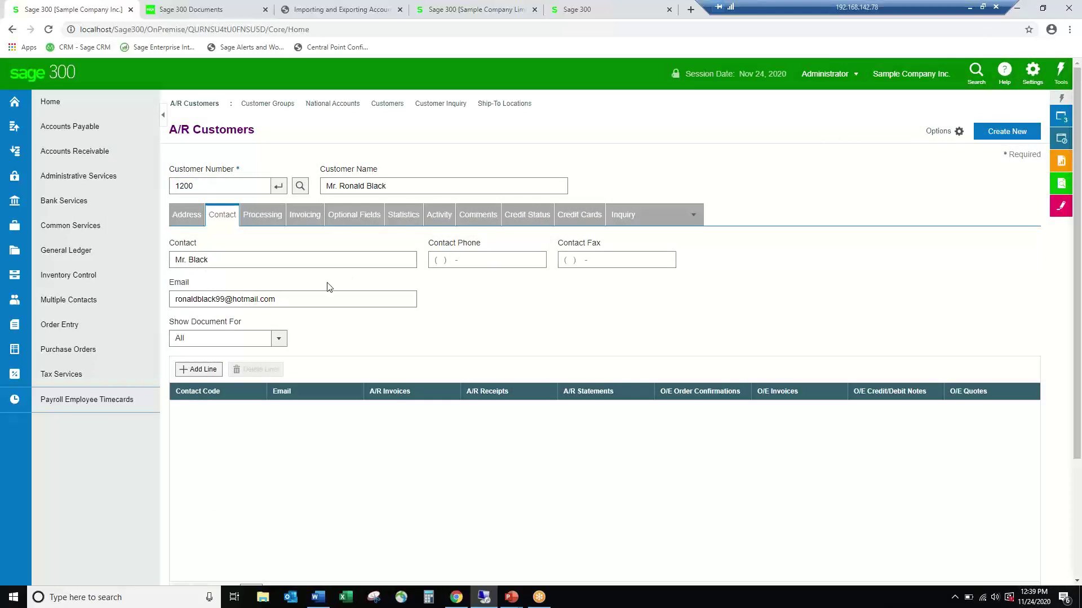
pyautogui.click(204, 369)
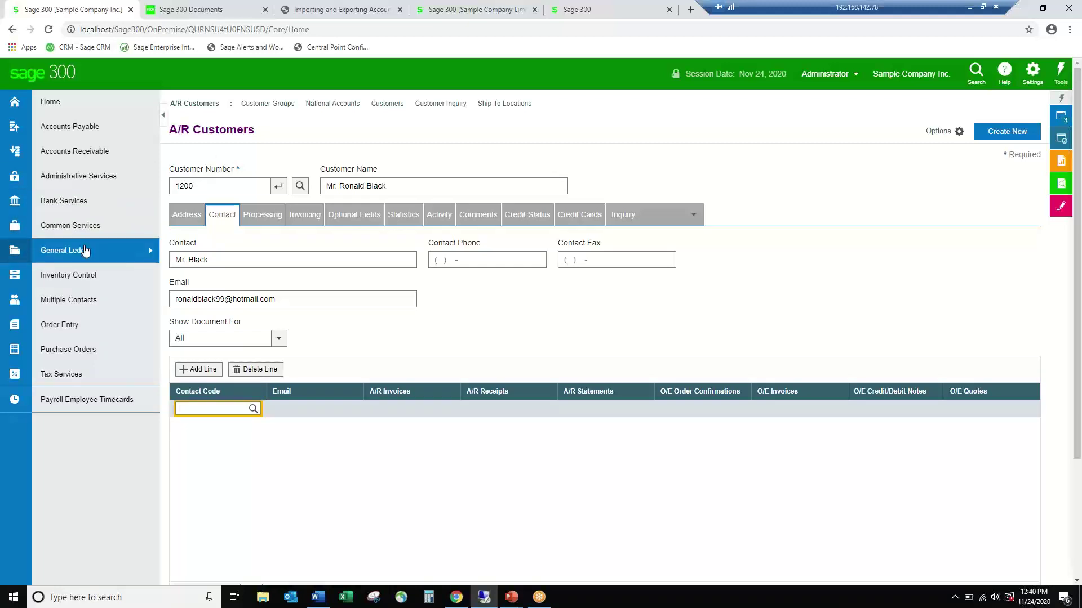
# Step: Open the G/L Journal Entry screen and load batch 000190 through the batch number finder
pyautogui.moveTo(85, 249)
pyautogui.moveTo(210, 194)
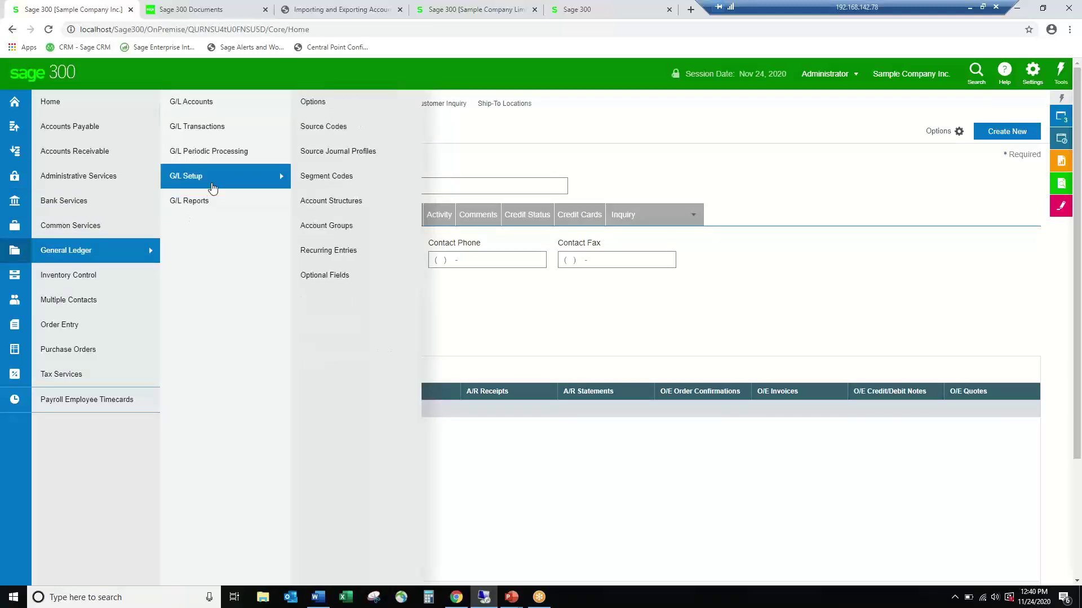
pyautogui.moveTo(211, 125)
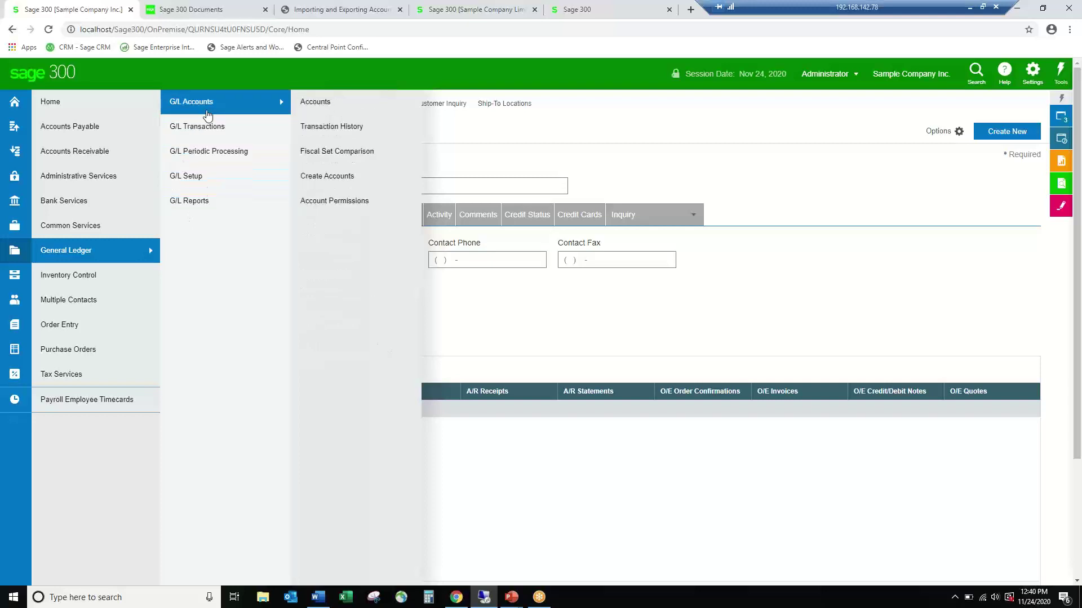
pyautogui.click(313, 130)
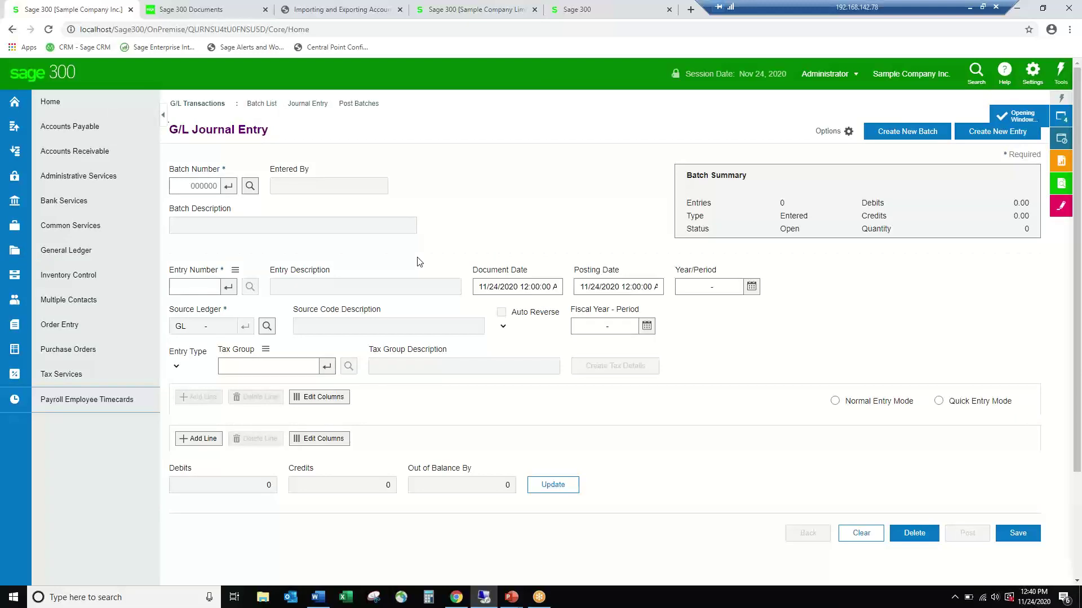
pyautogui.click(249, 185)
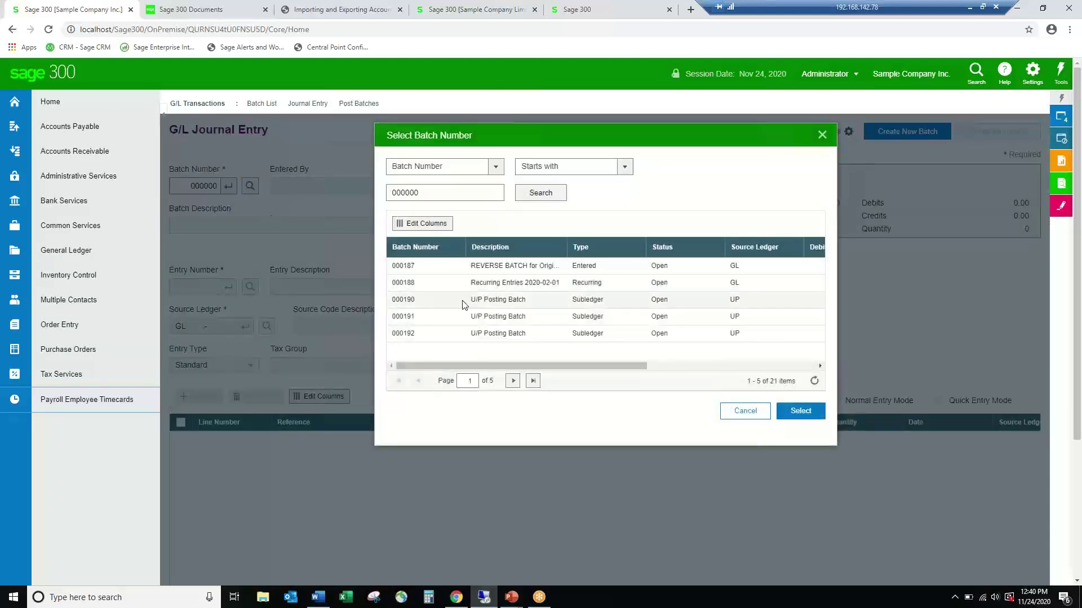
pyautogui.click(462, 301)
pyautogui.click(789, 410)
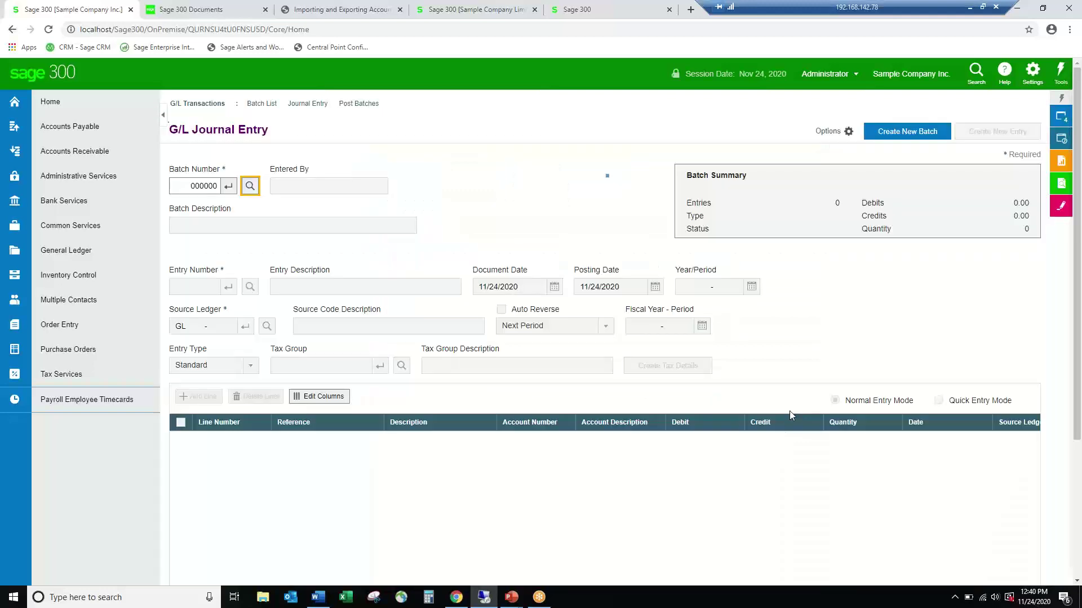
# Step: Look over the detail lines of entry 00001 in the loaded batch and update its debit and credit totals
pyautogui.click(239, 439)
pyautogui.click(354, 440)
pyautogui.scroll(-3, 353, 444)
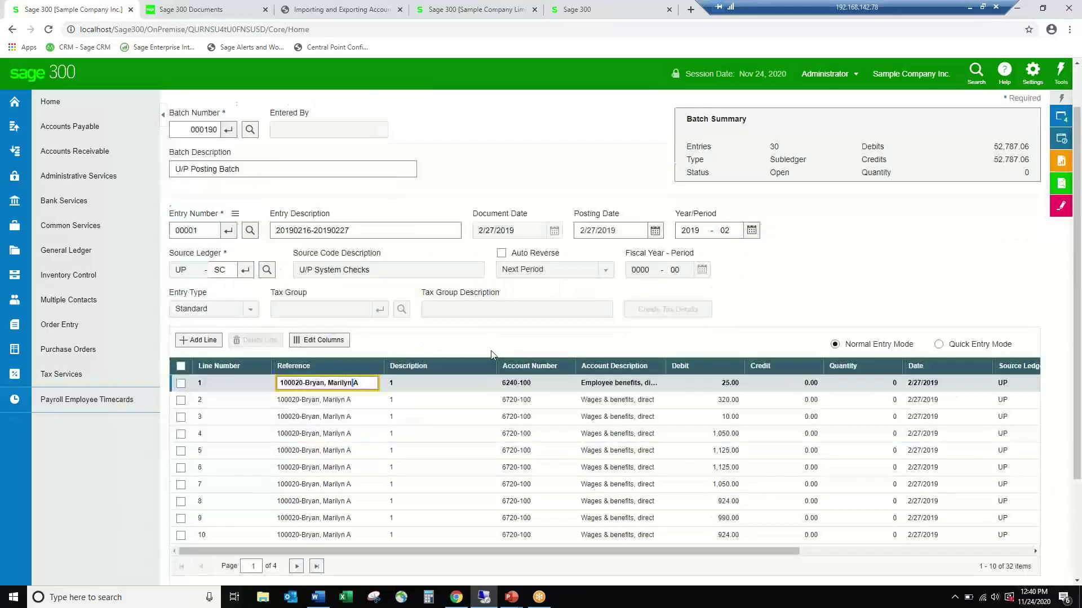
pyautogui.click(565, 475)
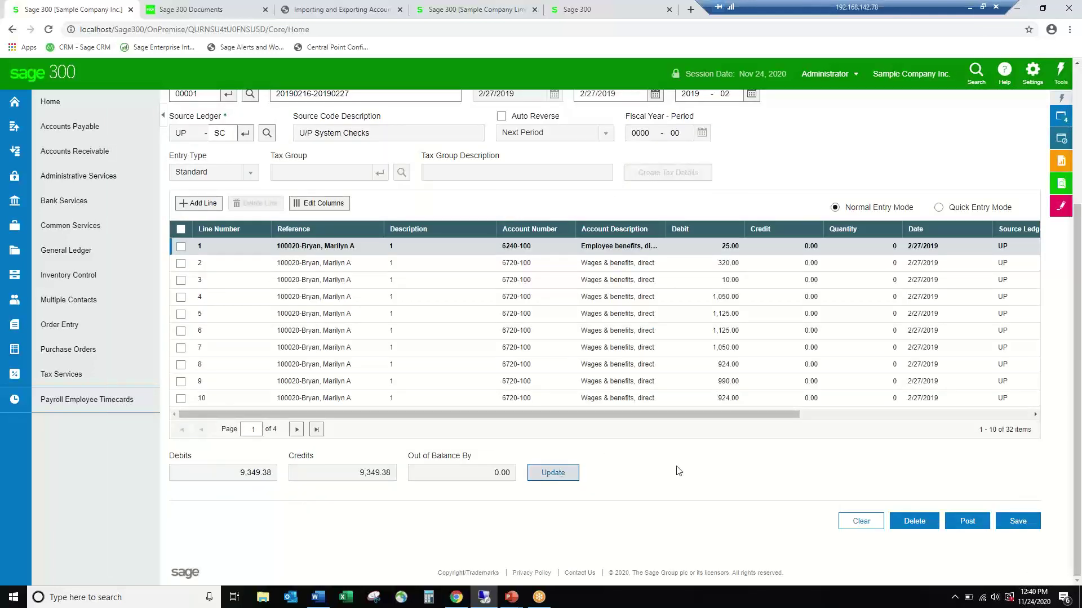
pyautogui.scroll(4, 673, 462)
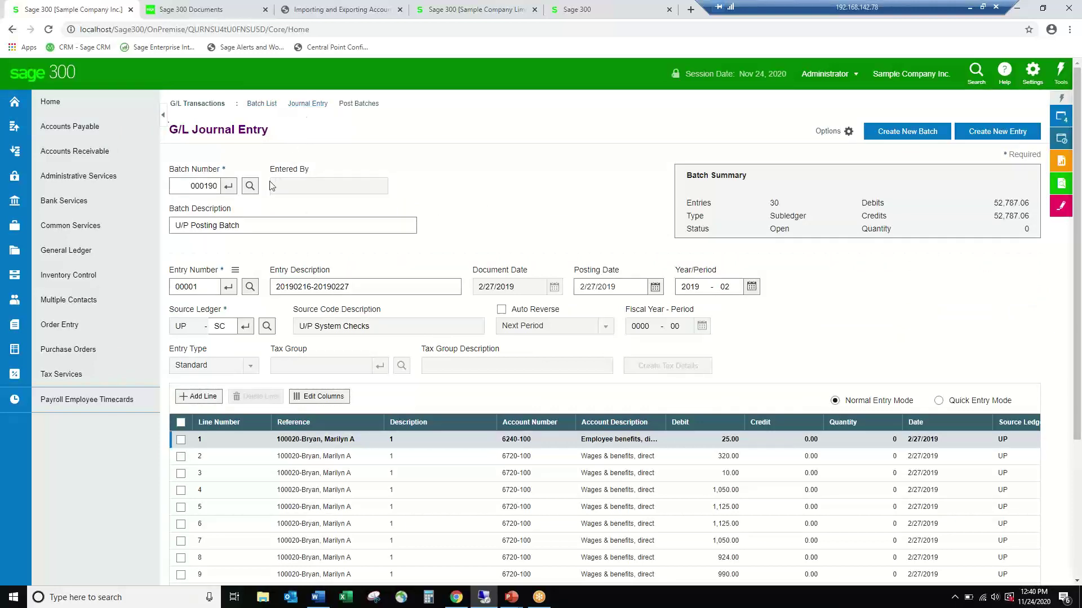
# Step: Start a new entry in batch 000190 and look over its empty detail columns and totals area
pyautogui.click(1001, 131)
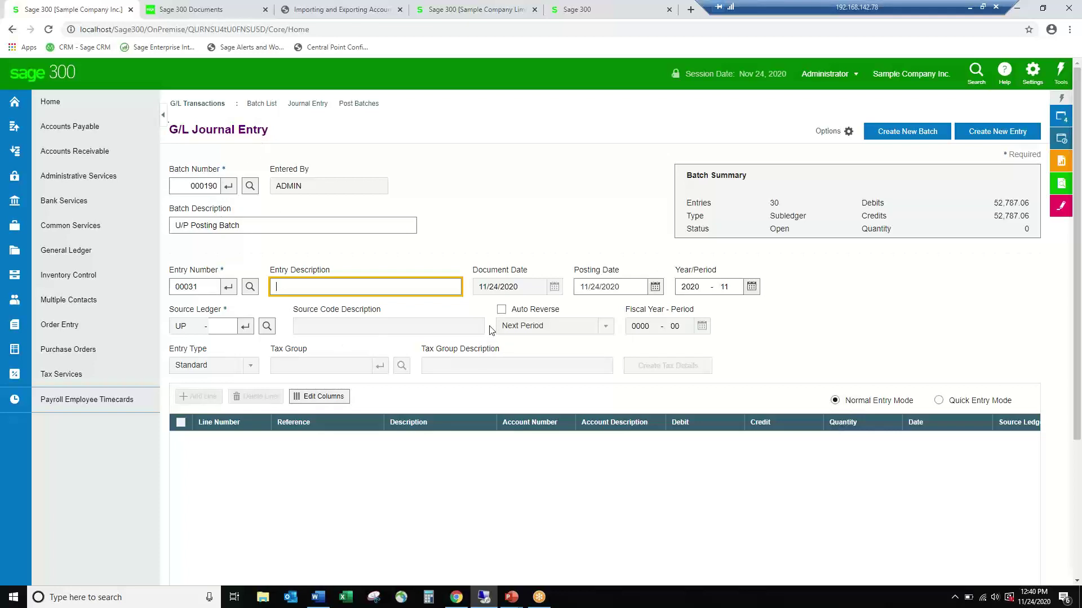
pyautogui.scroll(-2, 490, 331)
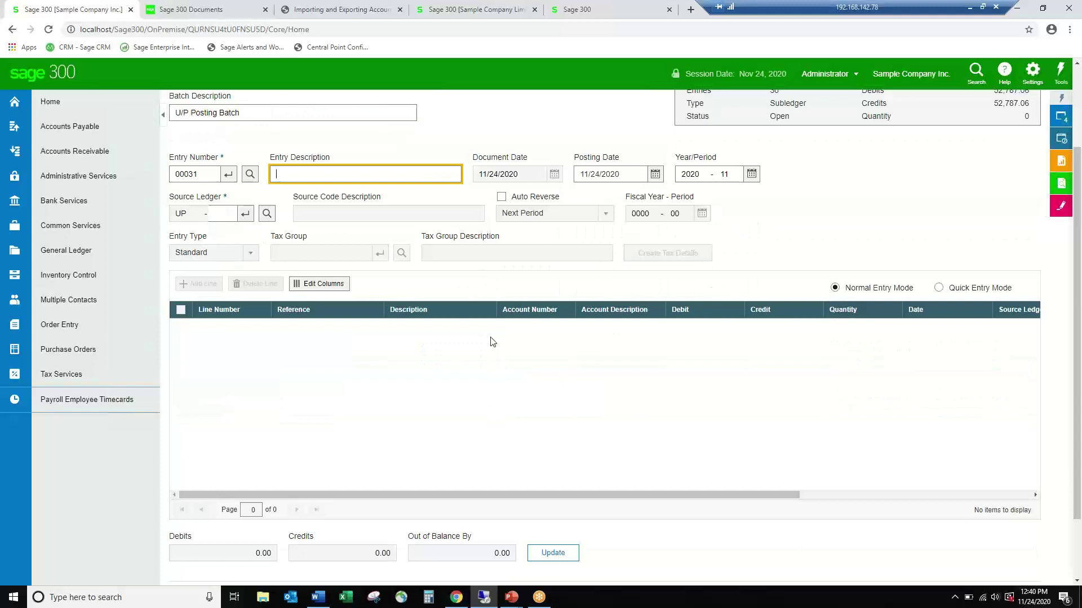
pyautogui.scroll(2, 535, 341)
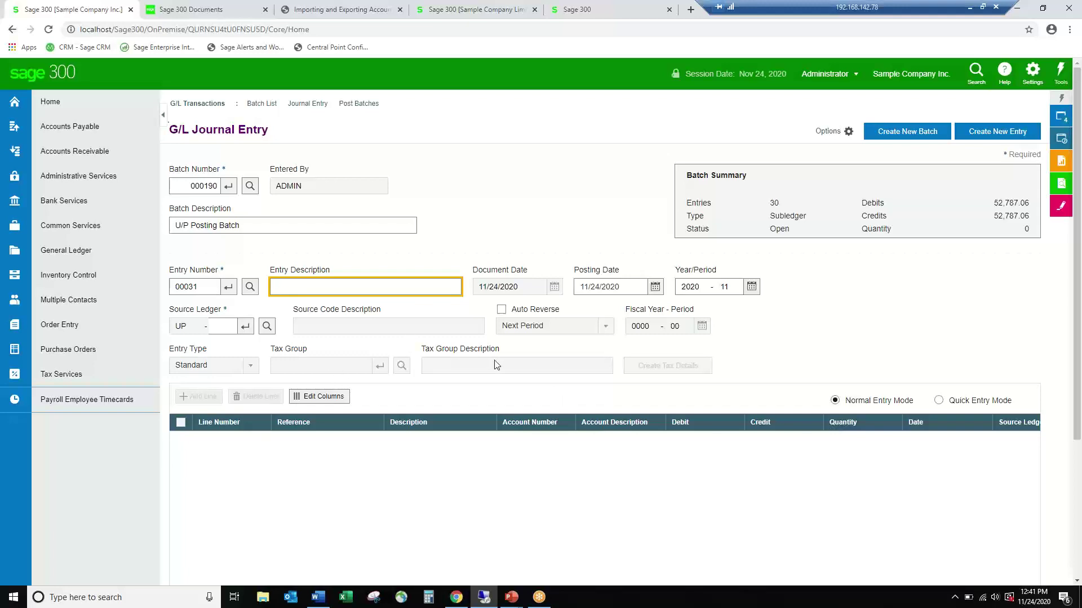
pyautogui.scroll(-1, 494, 364)
pyautogui.scroll(-2, 494, 365)
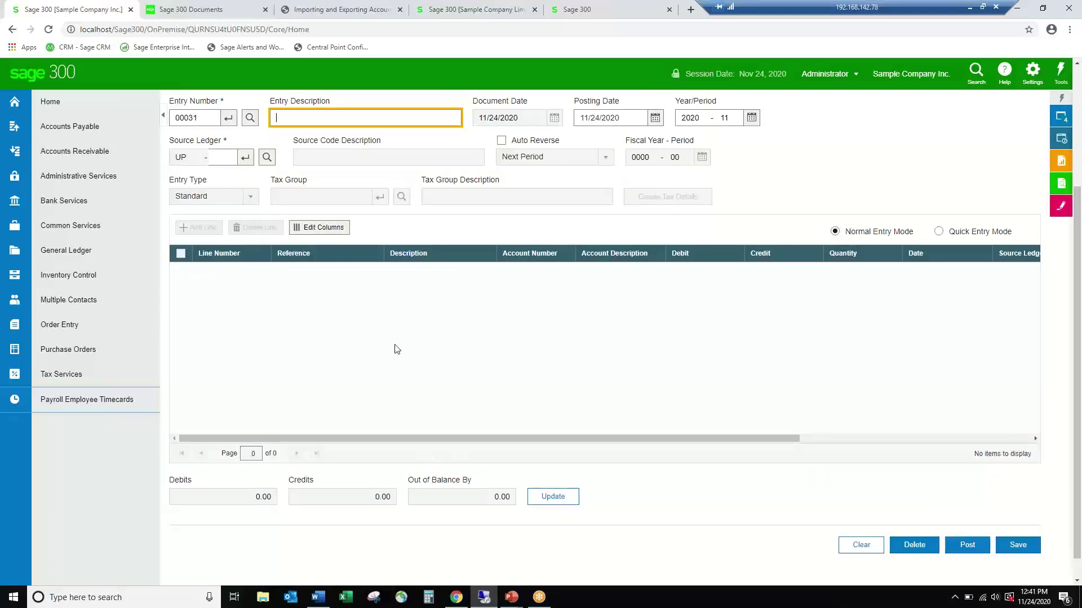
pyautogui.moveTo(275, 438); pyautogui.dragTo(580, 437)
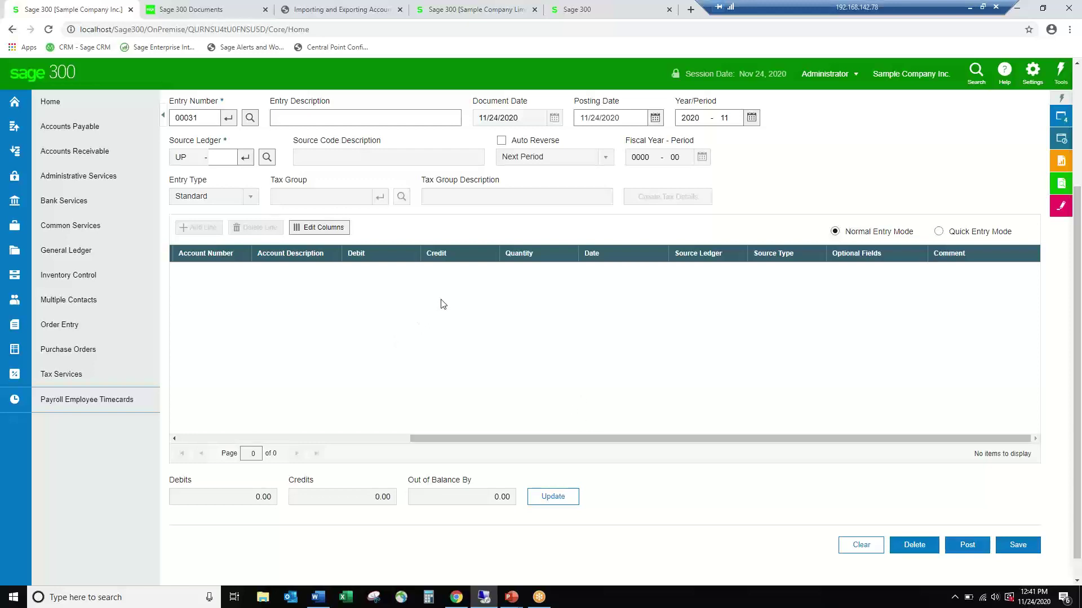
pyautogui.scroll(3, 442, 304)
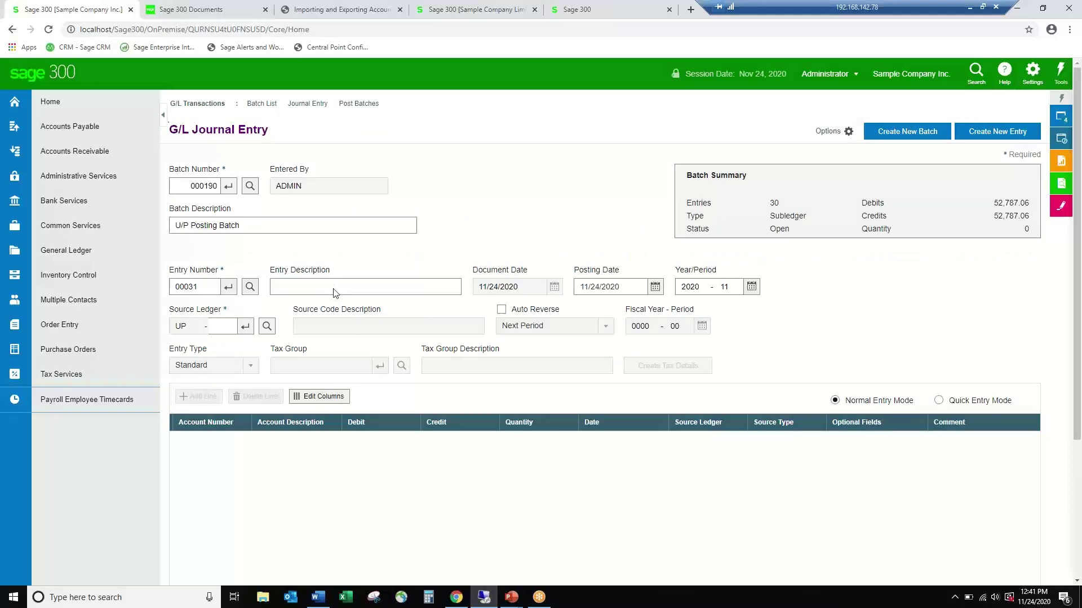
# Step: Open the G/L Batch List, create a new batch from it and close the Journal Entry window
pyautogui.moveTo(73, 253)
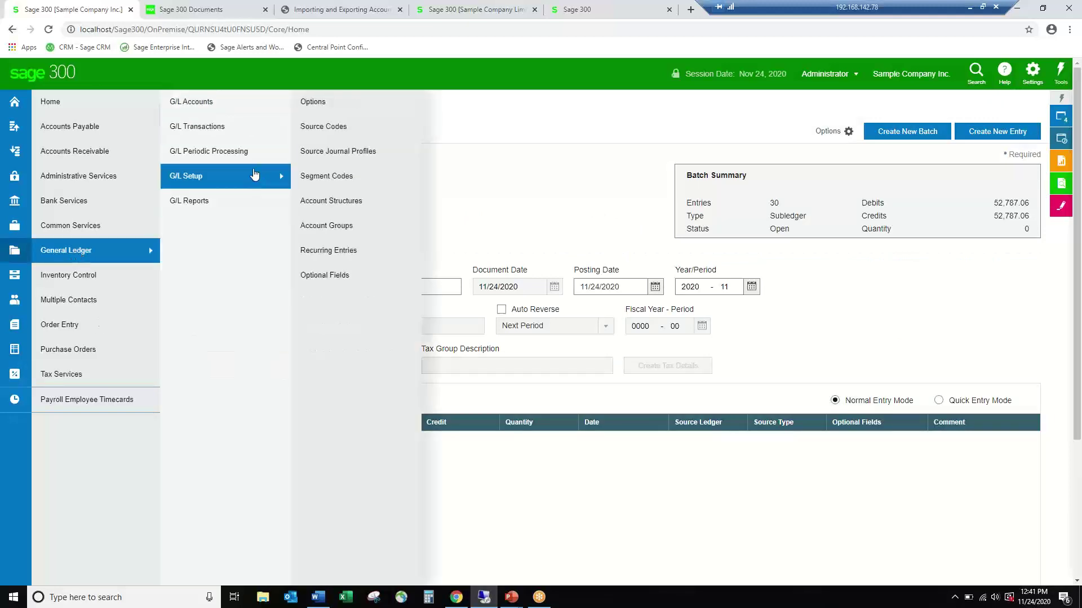
pyautogui.moveTo(234, 126)
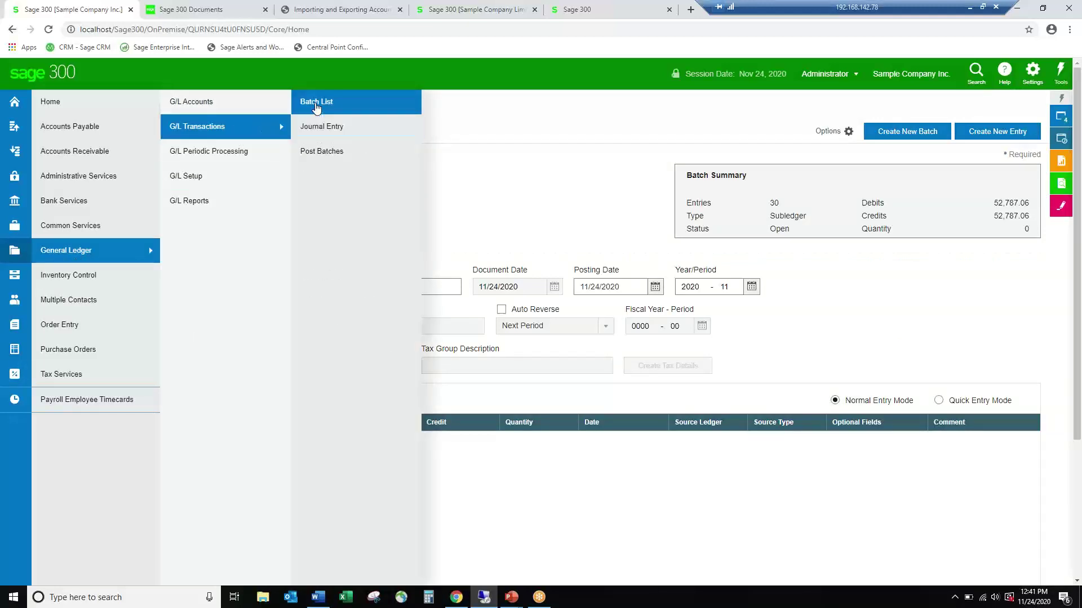
pyautogui.click(311, 109)
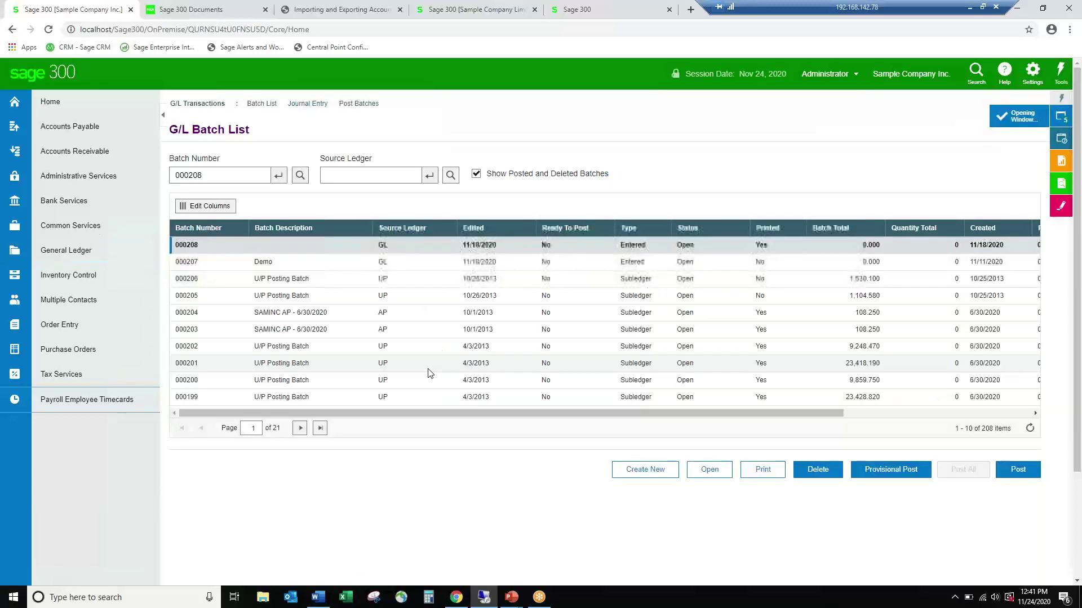
pyautogui.click(260, 262)
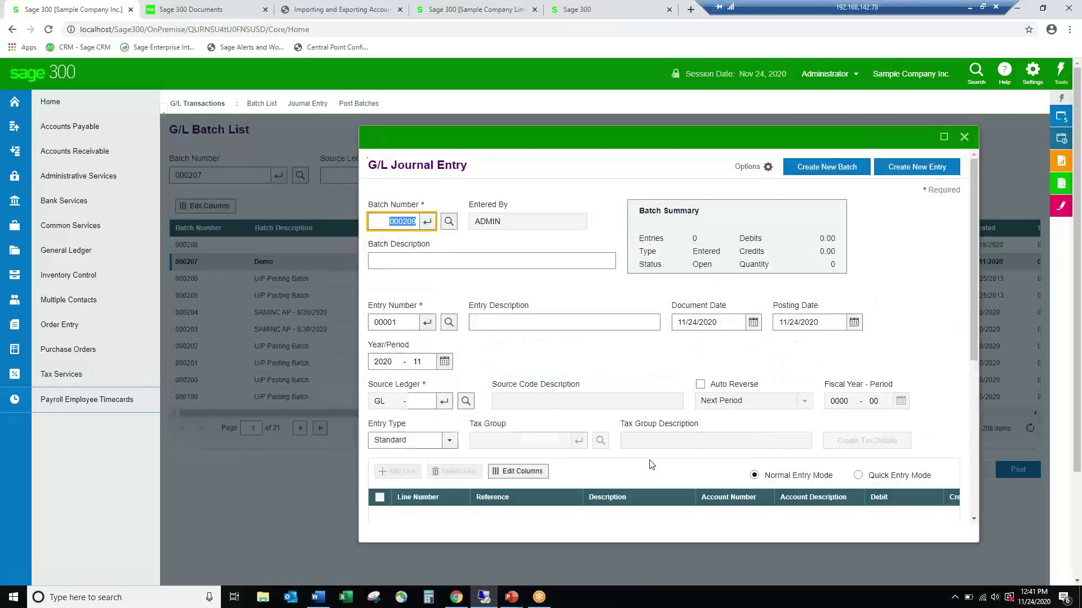
pyautogui.click(964, 137)
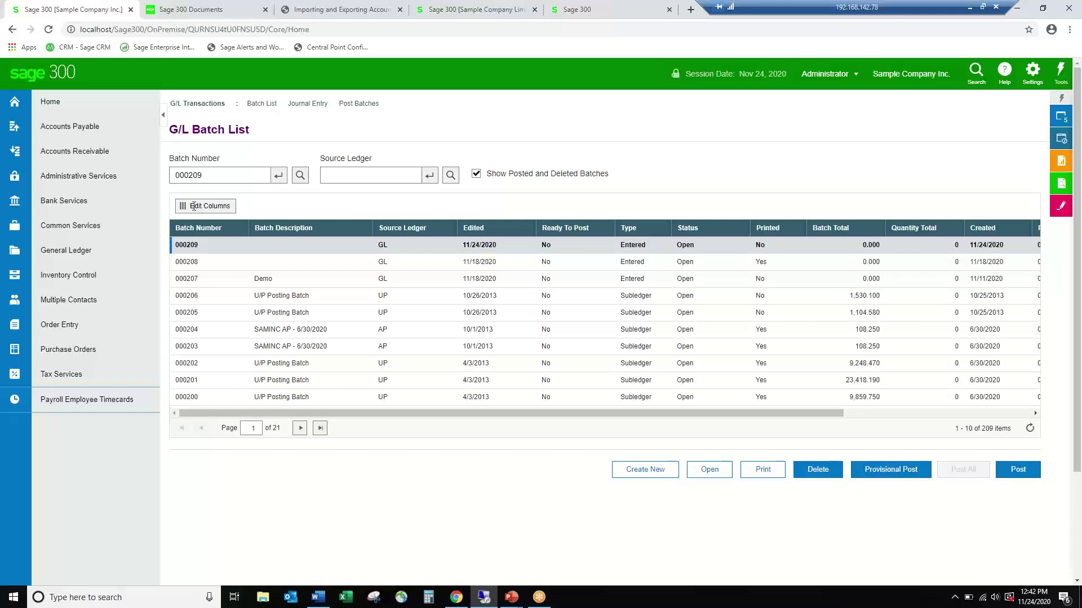
# Step: Open the O/E Order Entry screen and load the first listed order through the order number finder
pyautogui.click(80, 325)
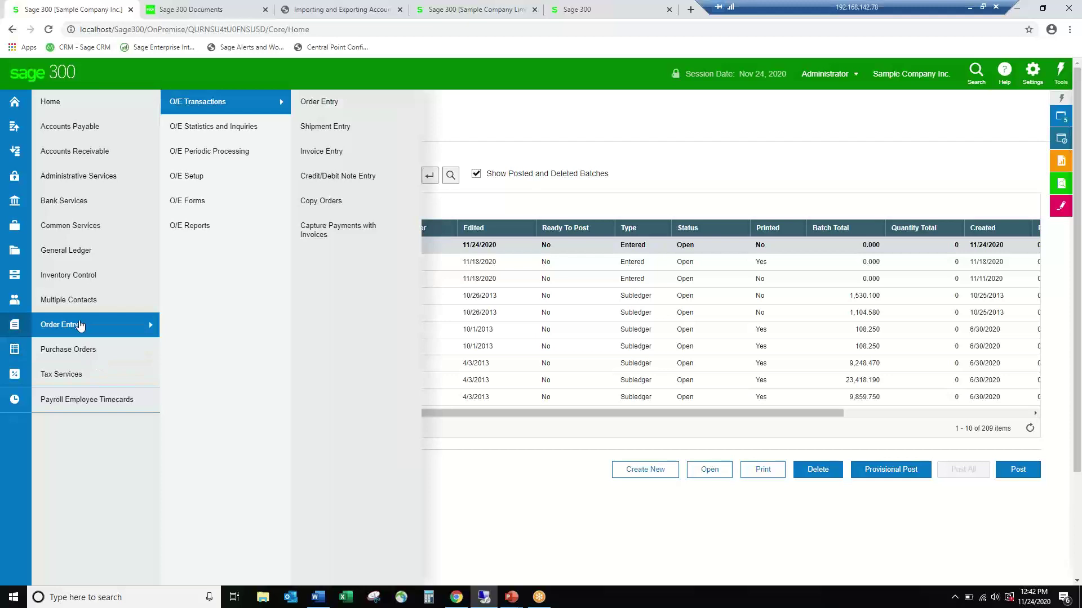
pyautogui.click(80, 326)
pyautogui.click(82, 328)
pyautogui.moveTo(196, 144)
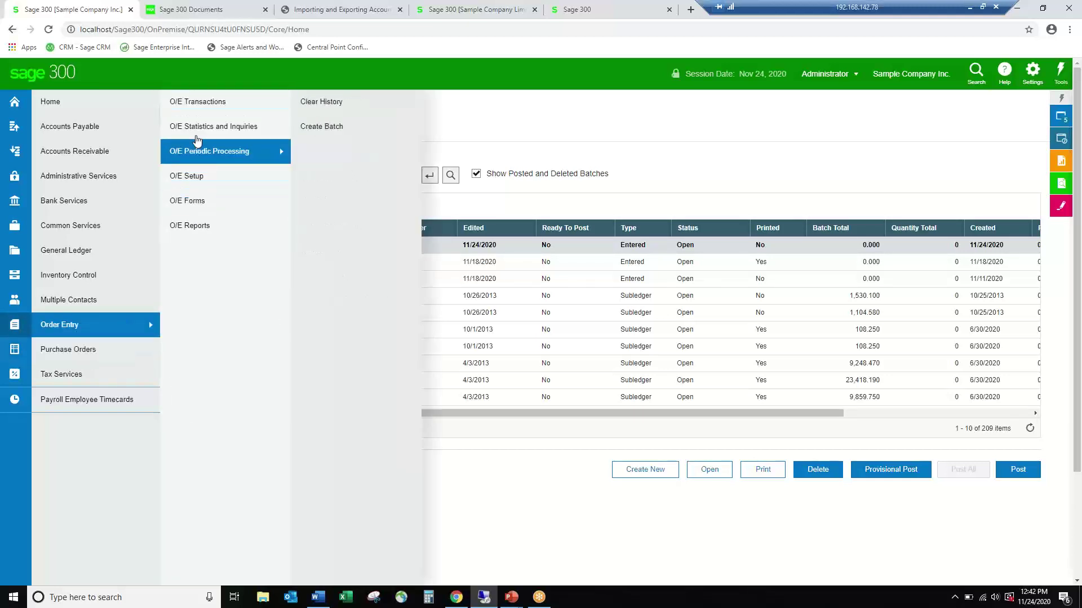
pyautogui.moveTo(197, 101)
pyautogui.click(341, 102)
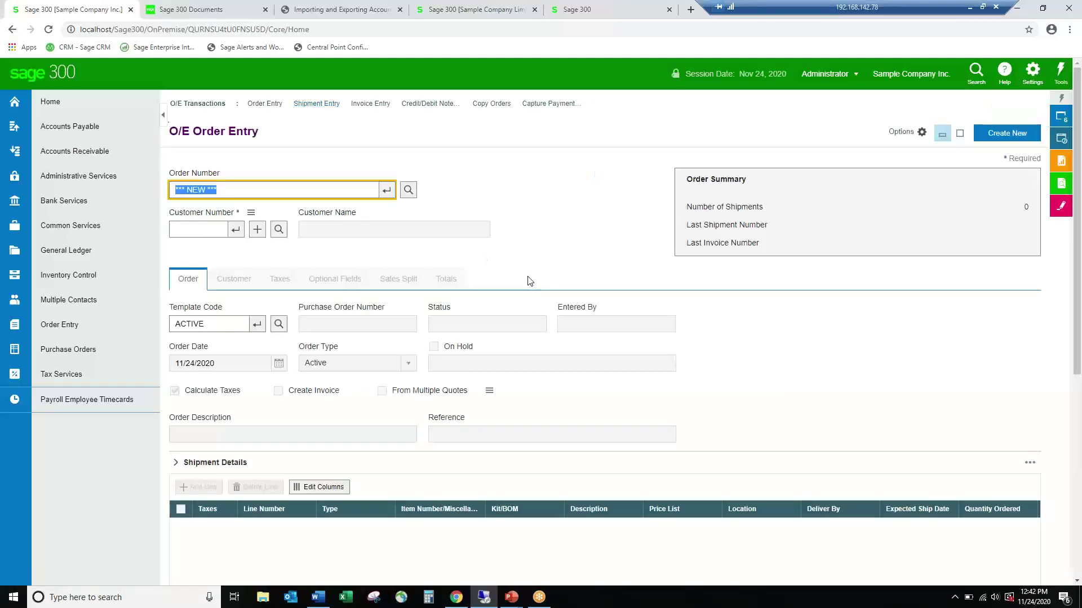
pyautogui.click(408, 191)
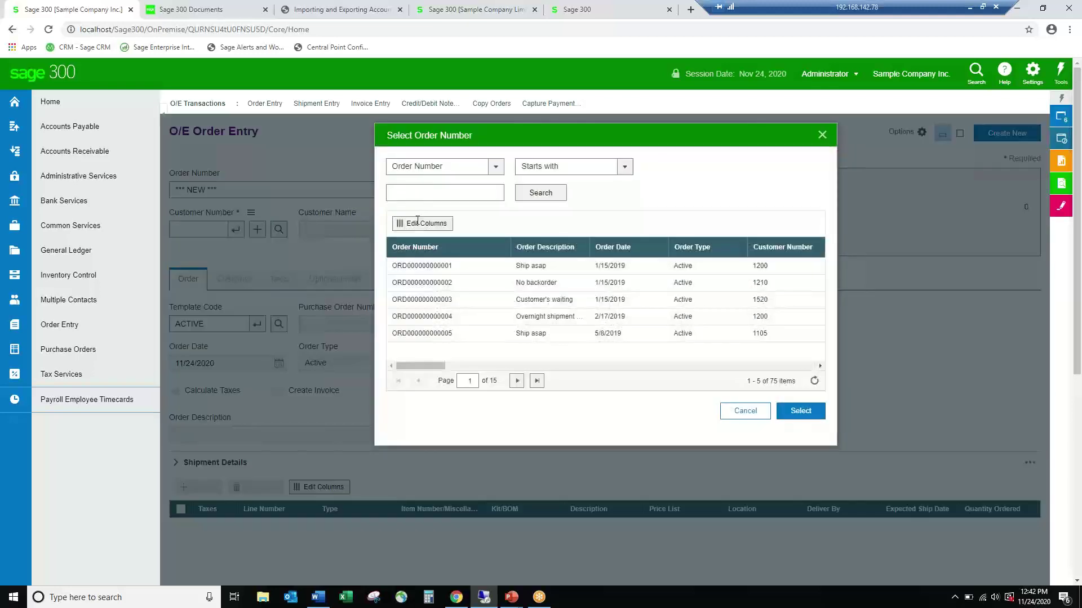
pyautogui.click(439, 269)
pyautogui.click(803, 410)
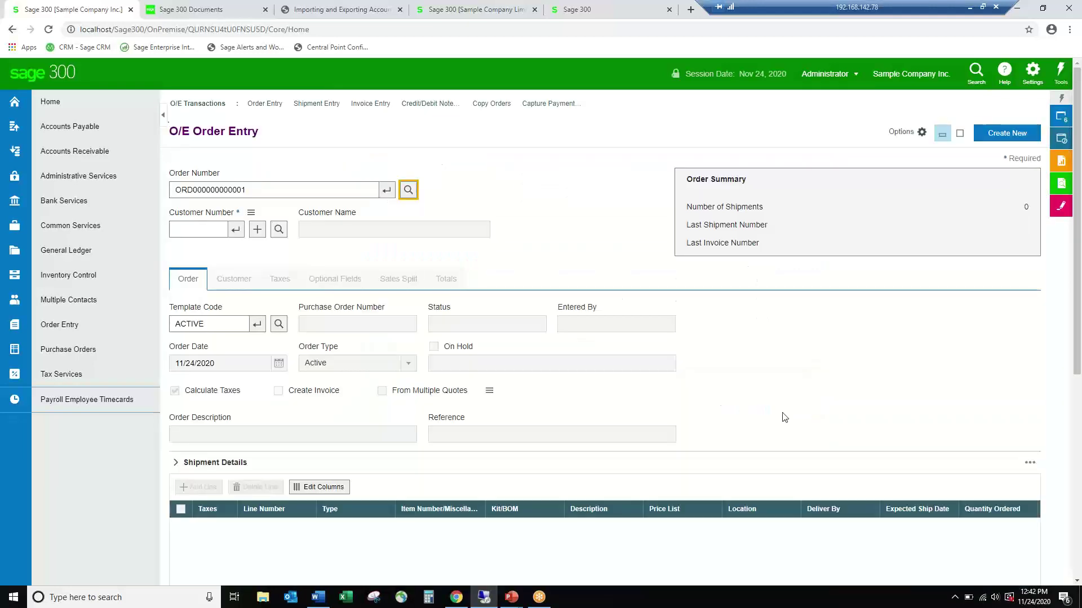
# Step: View the order's tax details and its totals, ending in the comments field
pyautogui.click(278, 281)
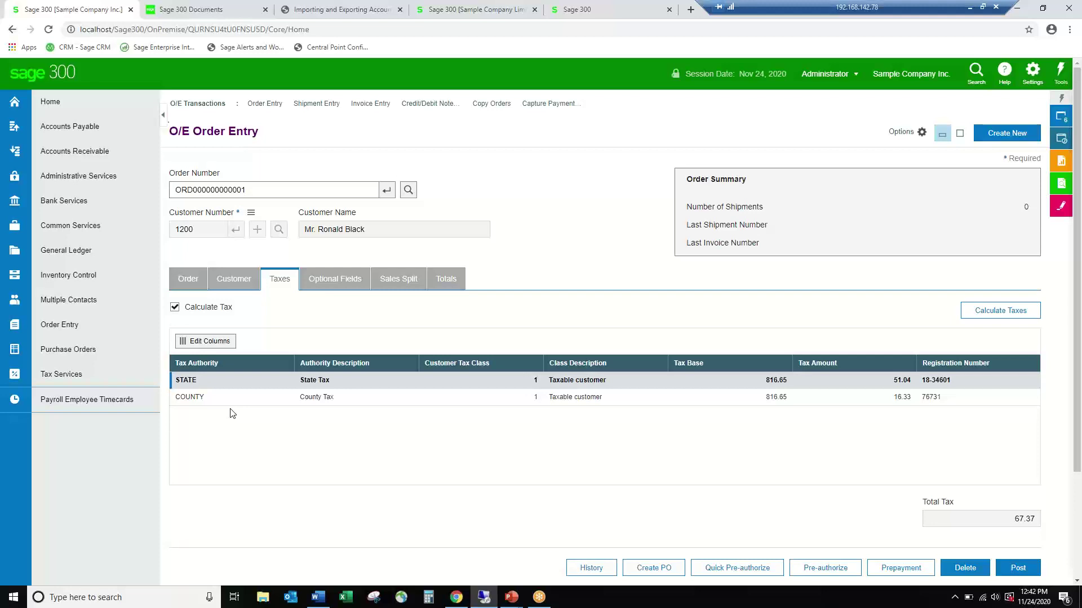
pyautogui.click(445, 280)
pyautogui.click(247, 346)
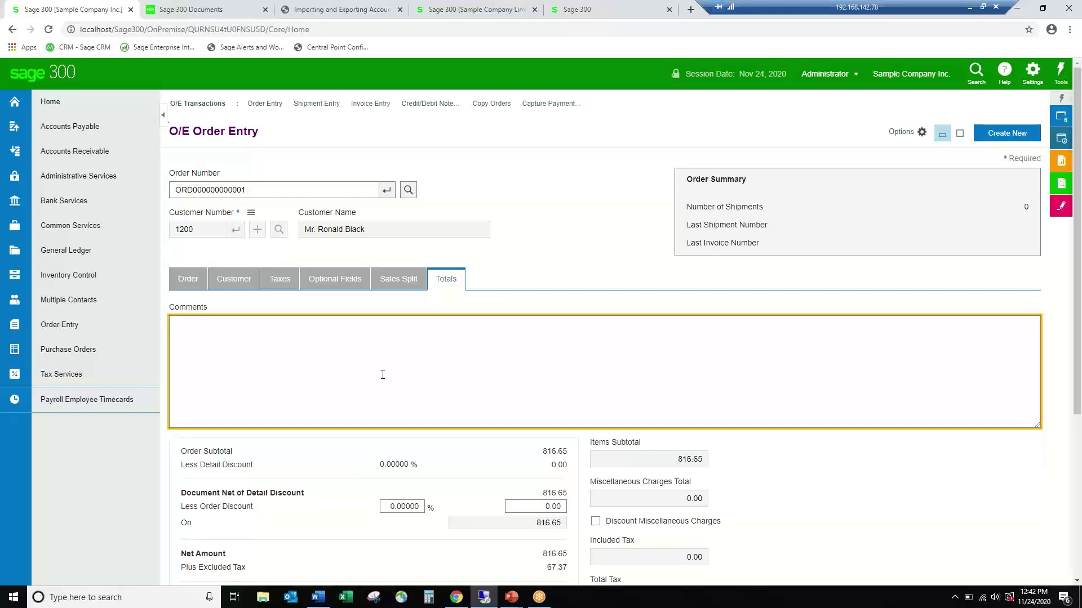
# Step: Return to the order's main details, review its item lines and move to the description of the first line
pyautogui.click(200, 279)
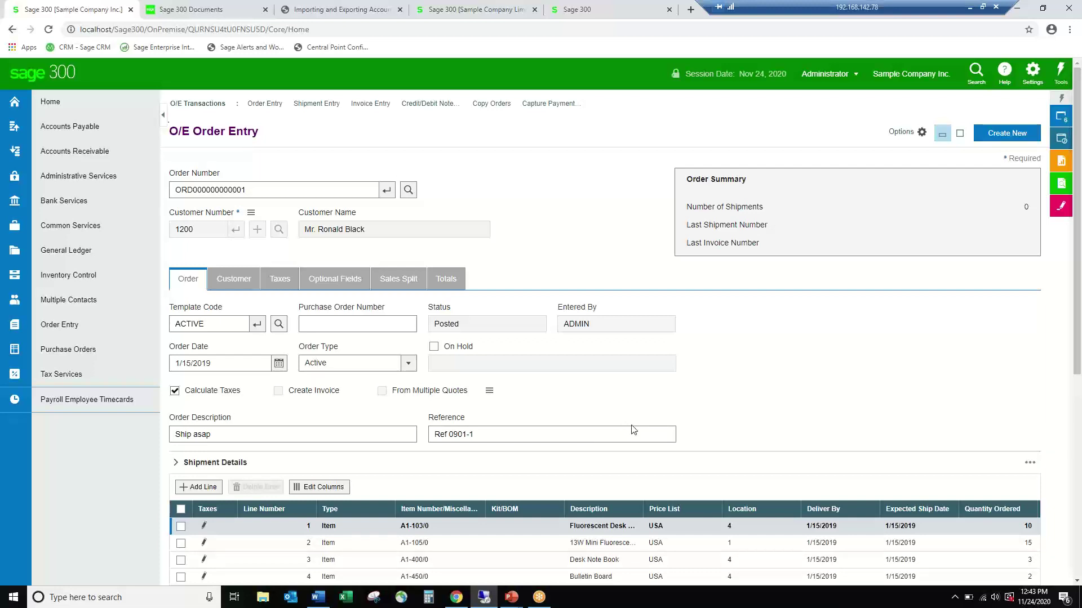
pyautogui.scroll(-4, 634, 429)
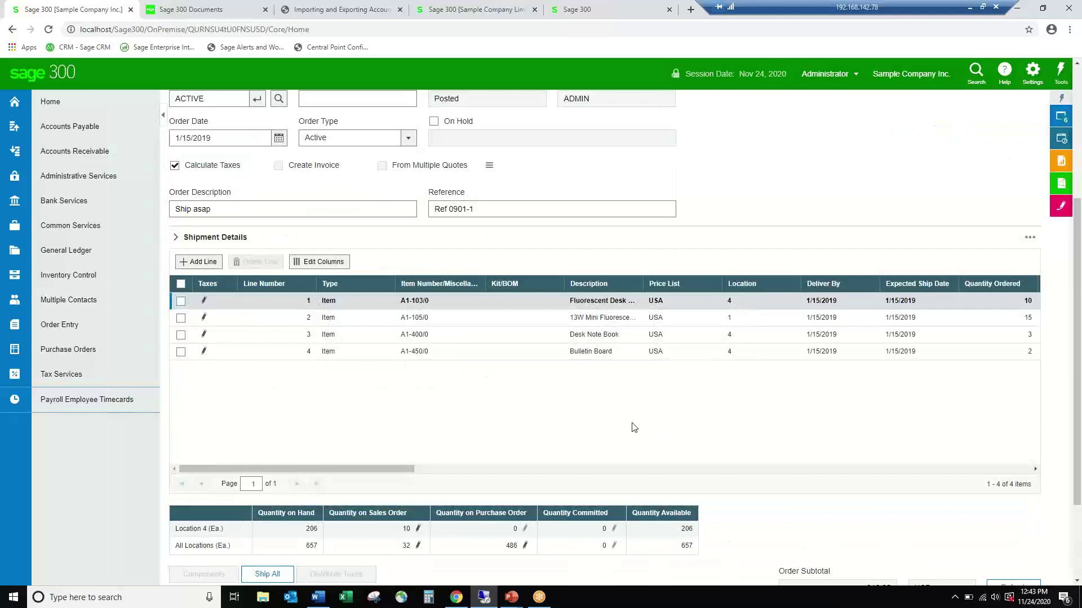
pyautogui.scroll(2, 569, 376)
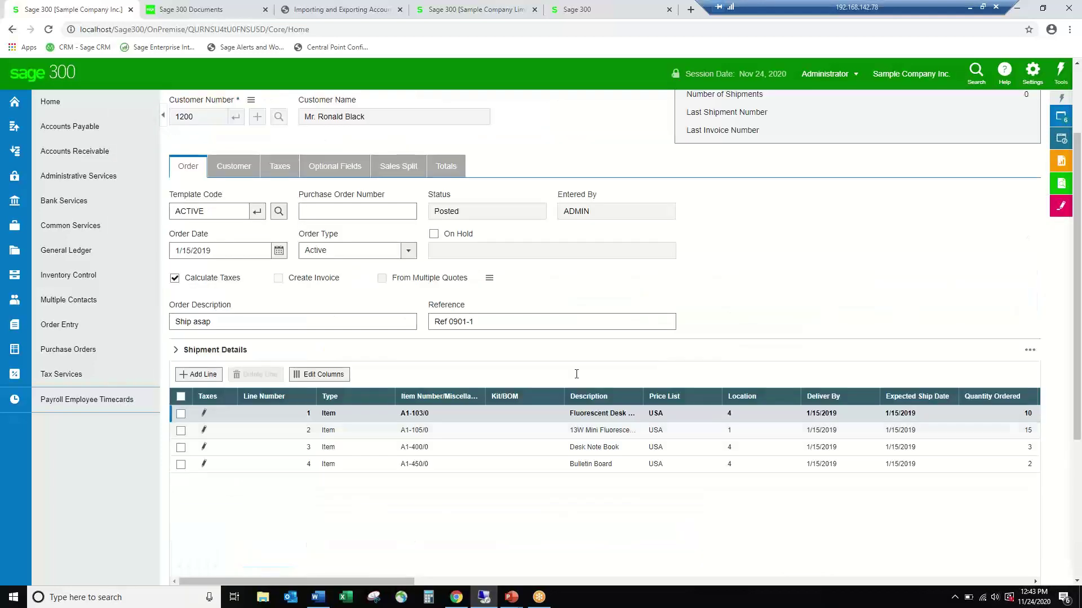
pyautogui.click(513, 418)
pyautogui.press('Tab')
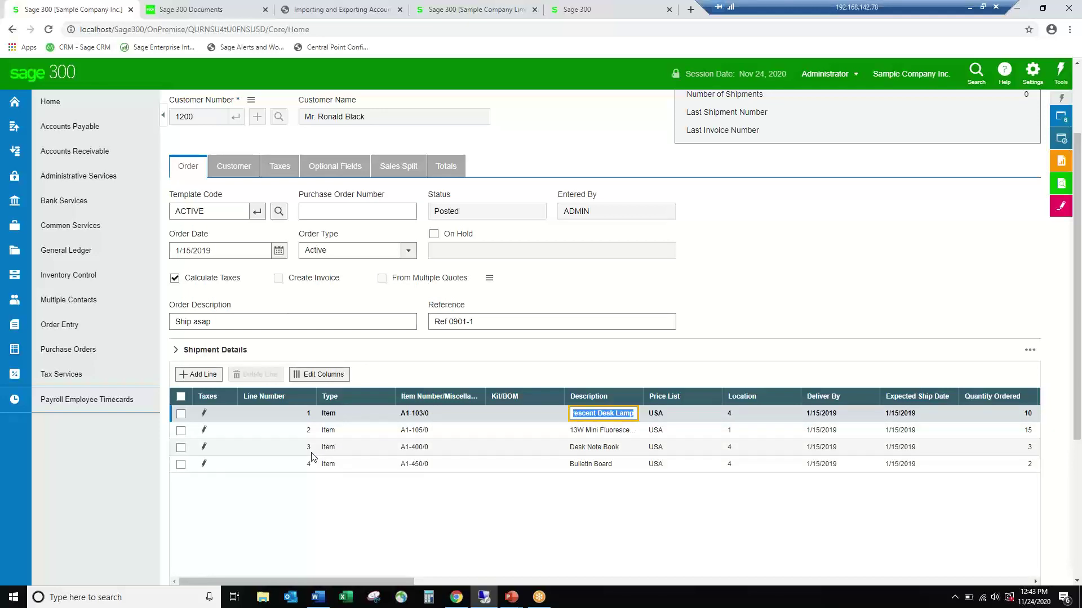
pyautogui.scroll(1, 327, 457)
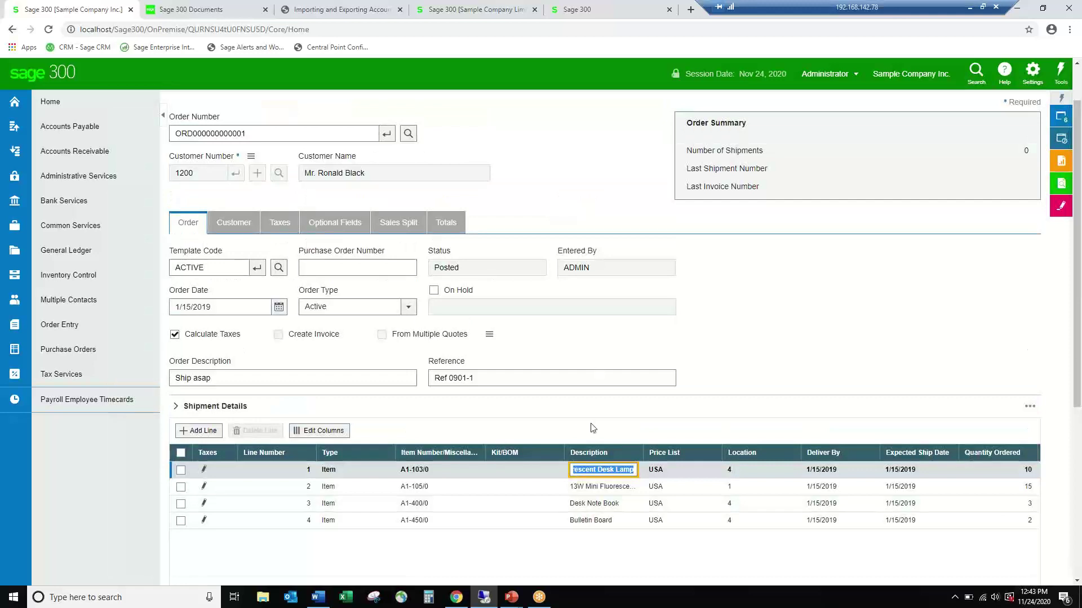
pyautogui.scroll(1, 553, 435)
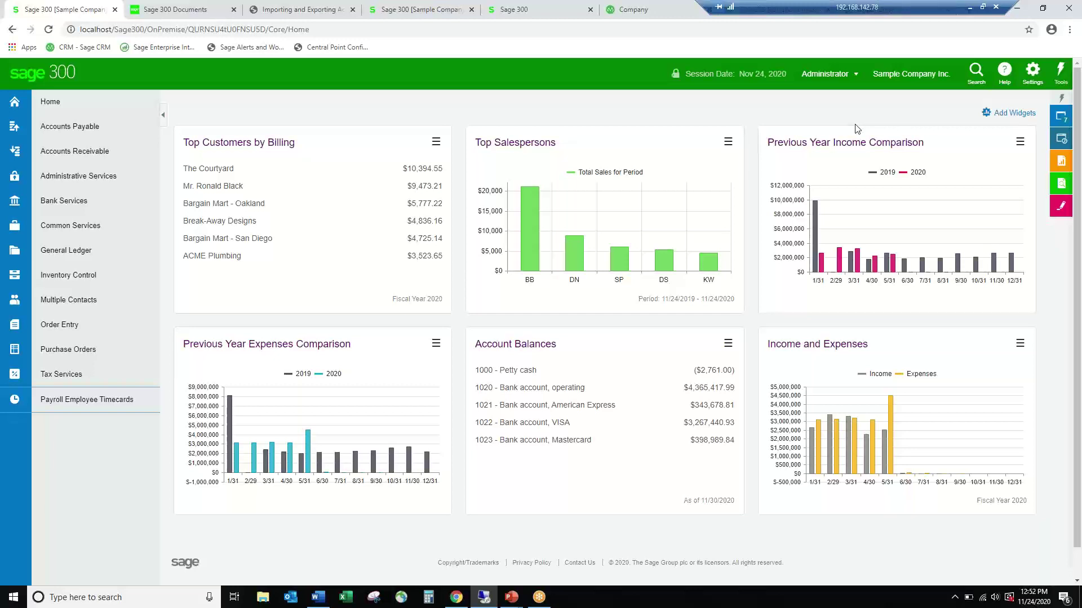
pyautogui.hotkey('alt', 'Tab')
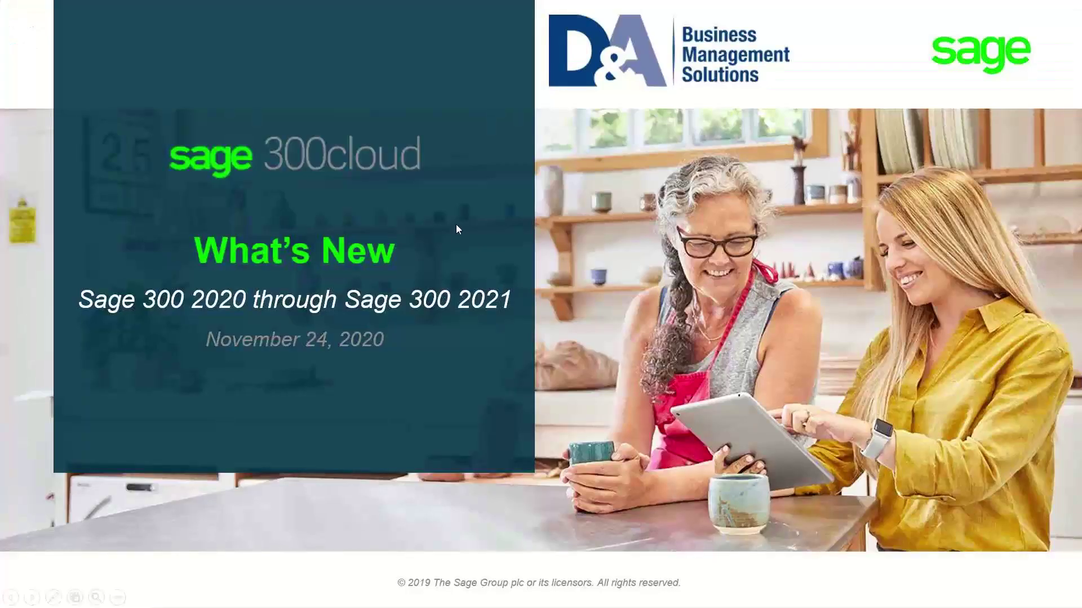
pyautogui.click(693, 264)
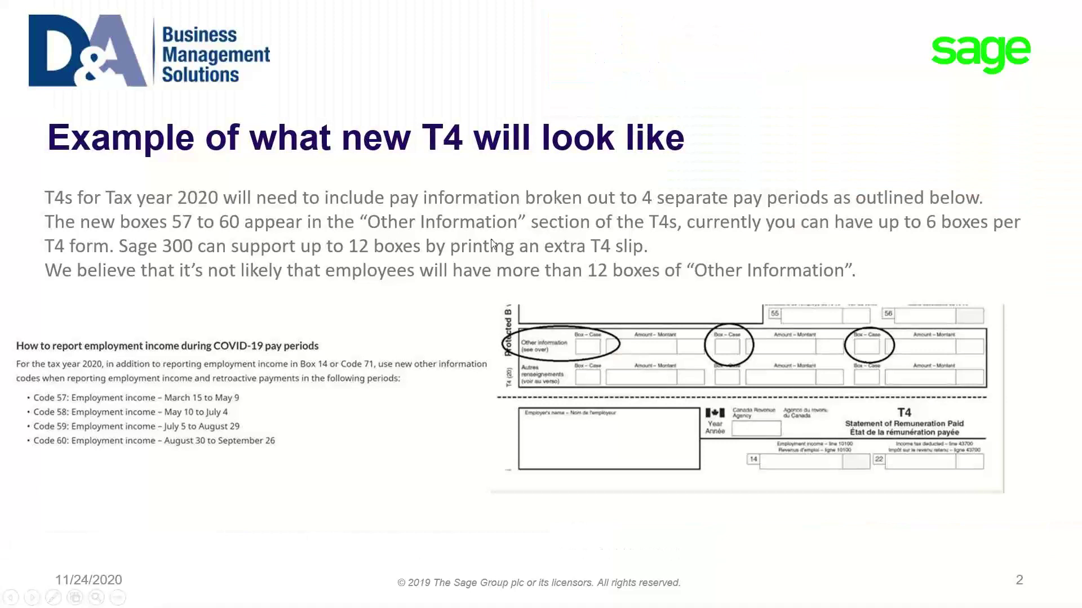
pyautogui.press('Left')
pyautogui.press('Right')
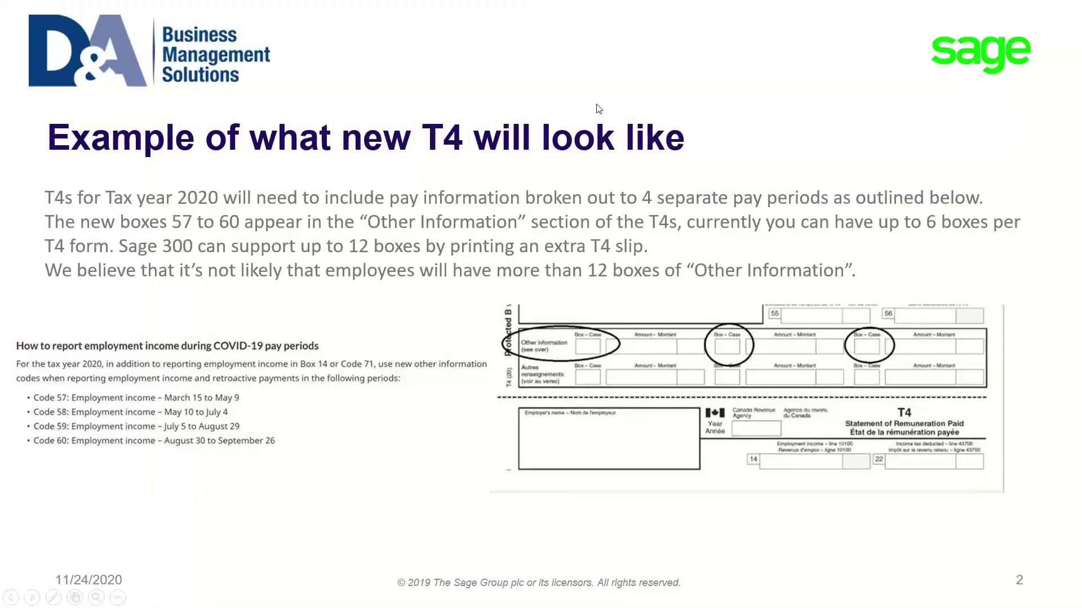